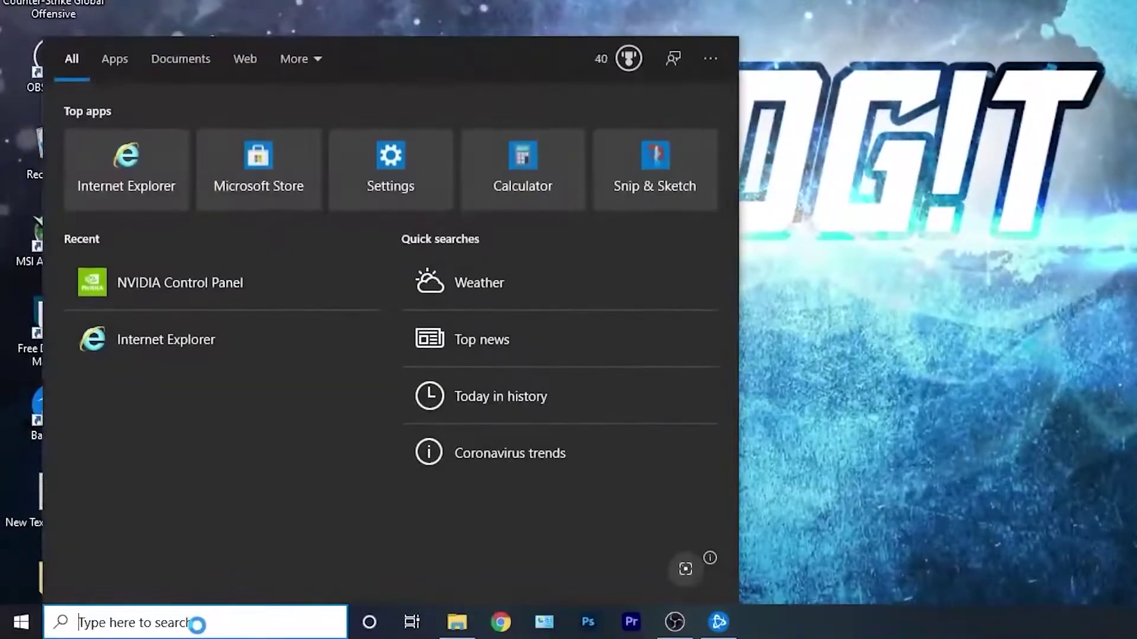
Open the Windows Update settings through a system search and check for updates.
type("check")
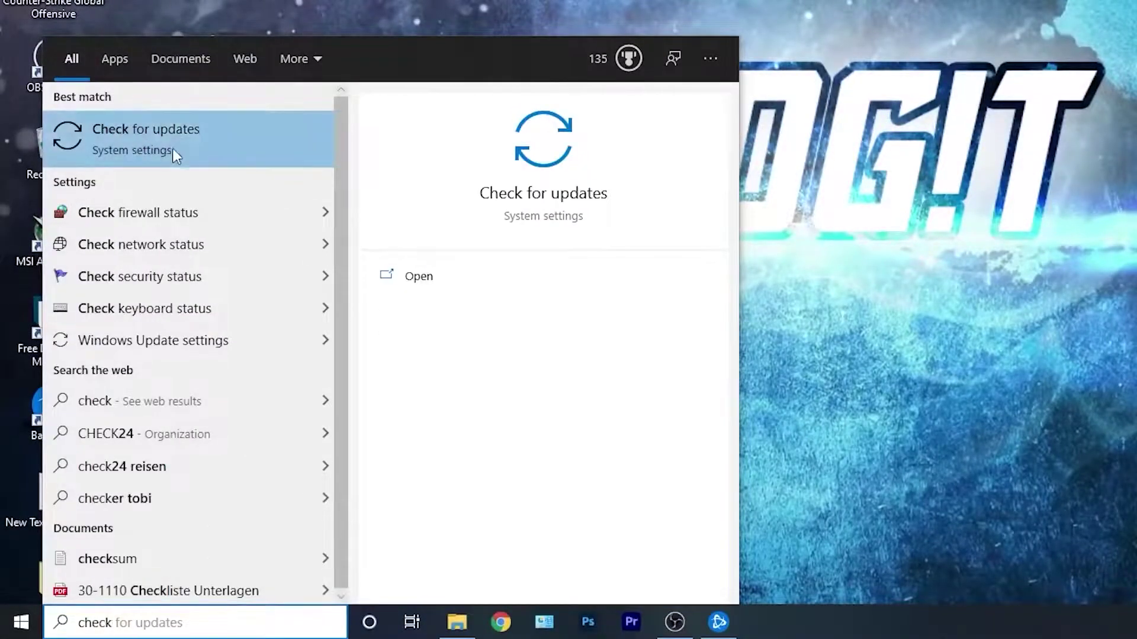
left_click(166, 144)
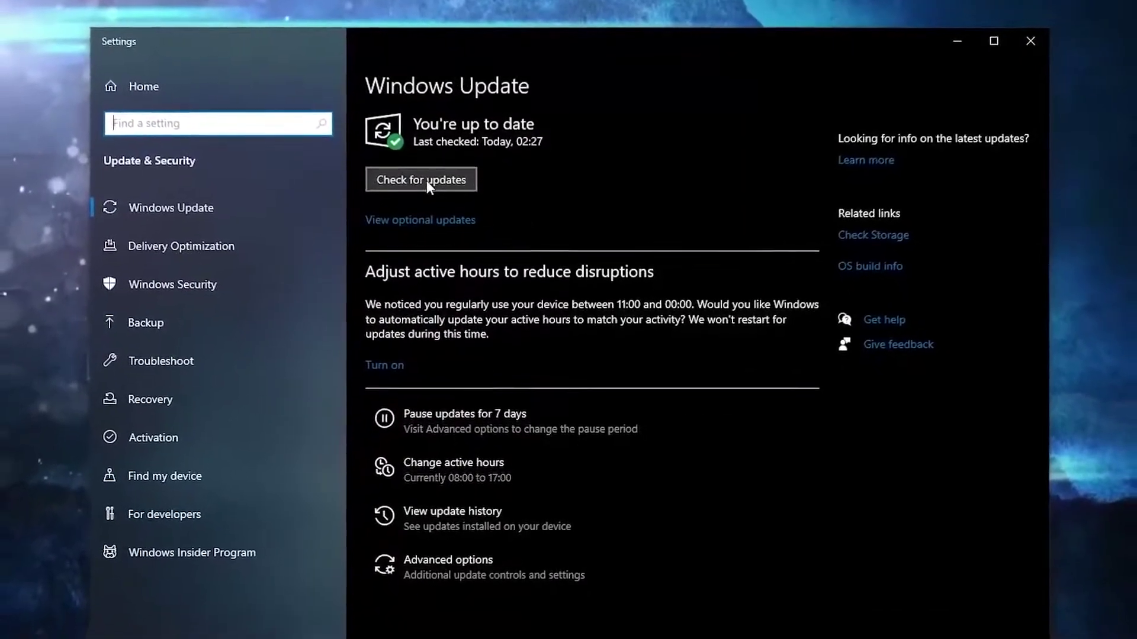
left_click(427, 180)
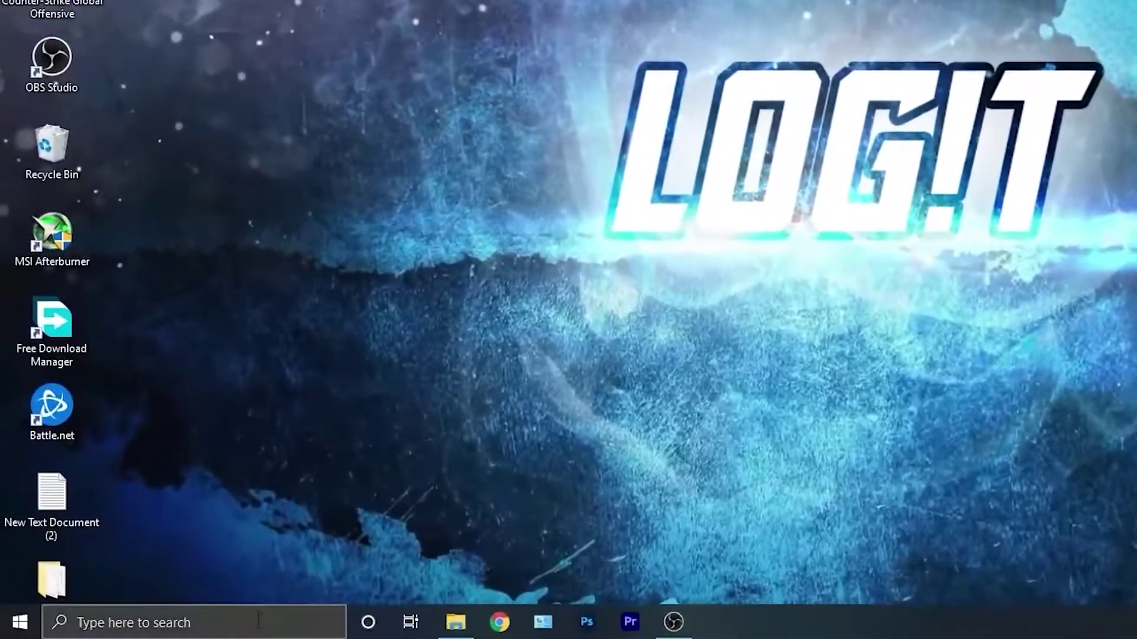
Find Command Prompt with a system search for "cmd", run it as administrator, and reposition its window.
left_click(258, 622)
type("c")
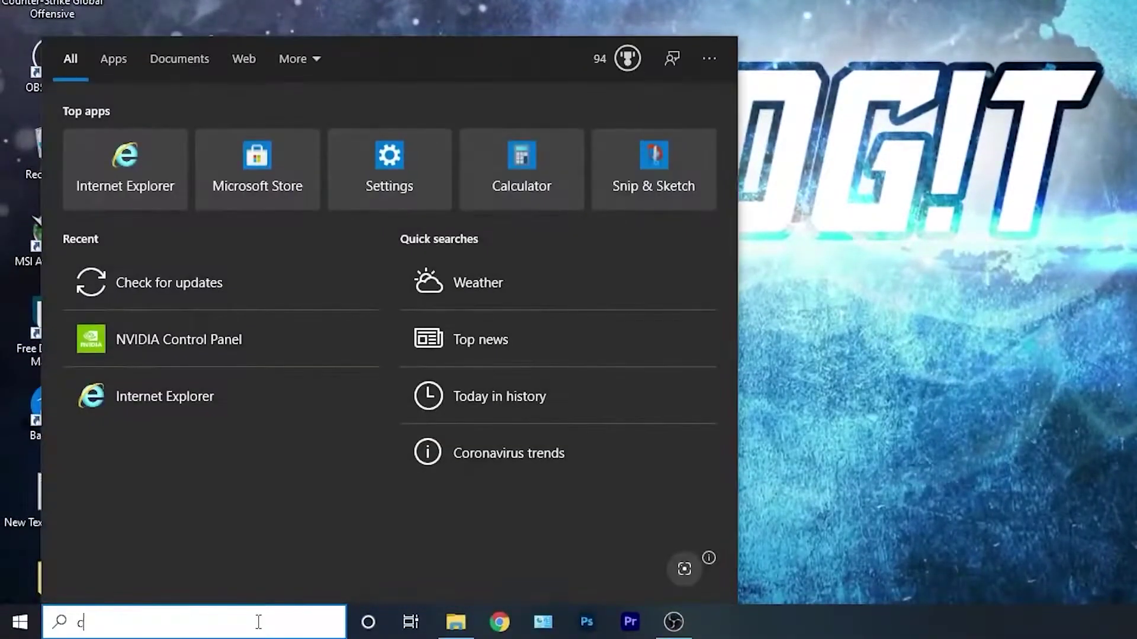
type("md")
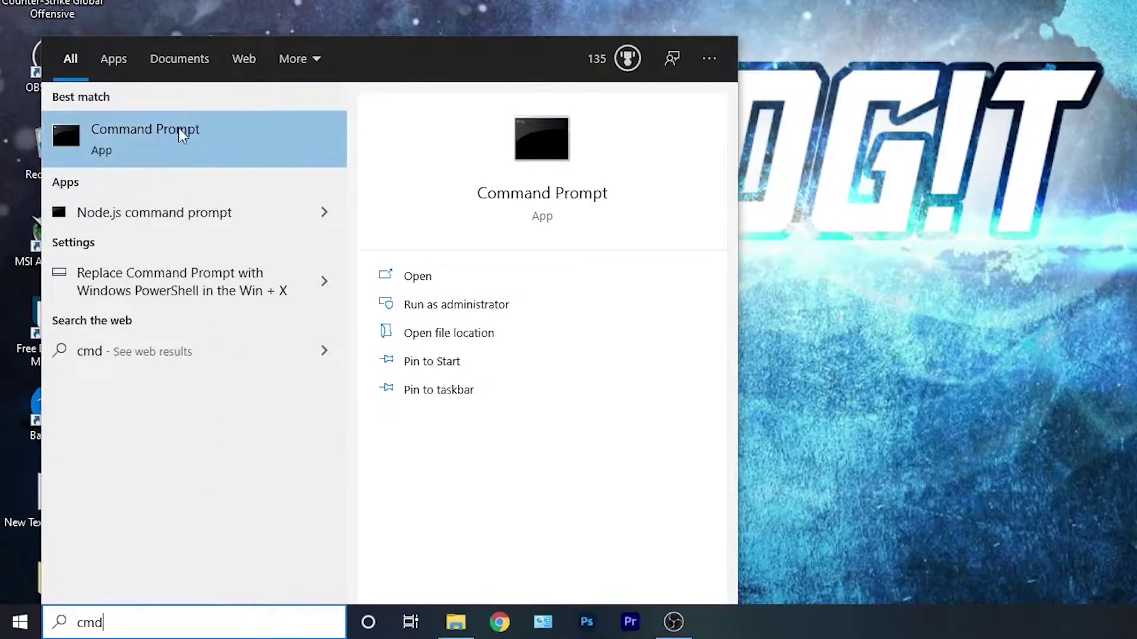
right_click(201, 130)
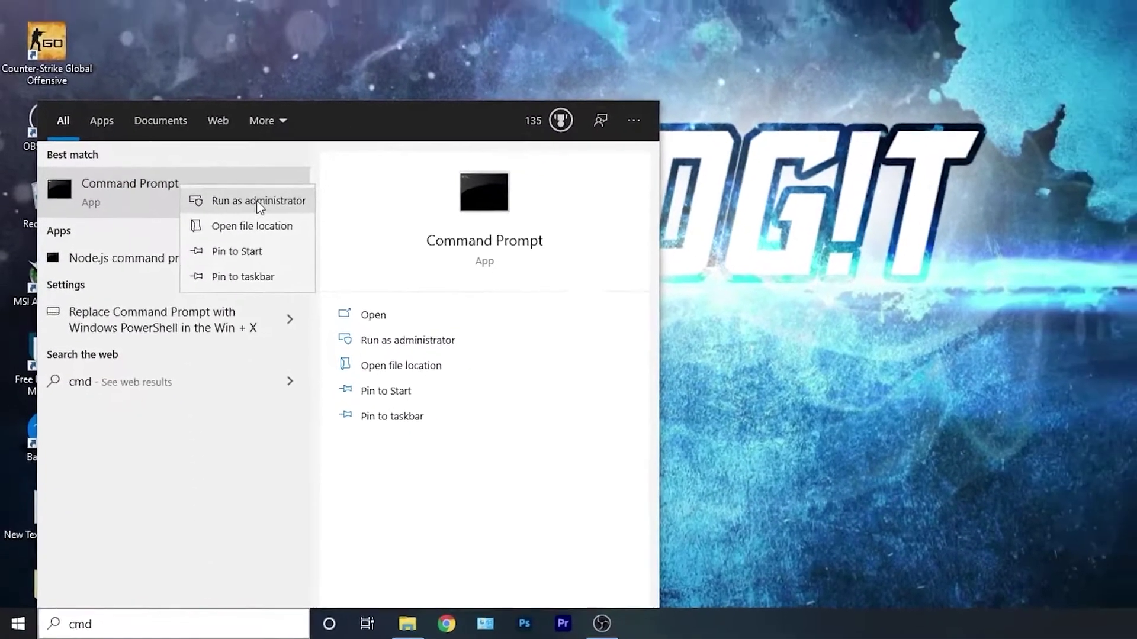
left_click(266, 151)
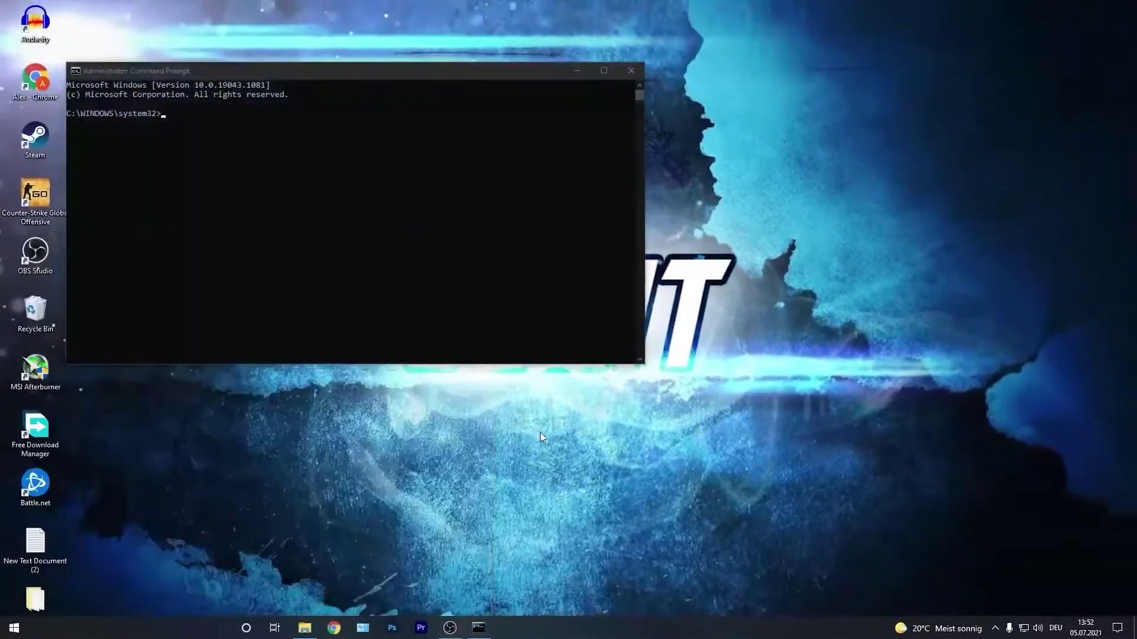
left_click_drag(346, 73, 315, 80)
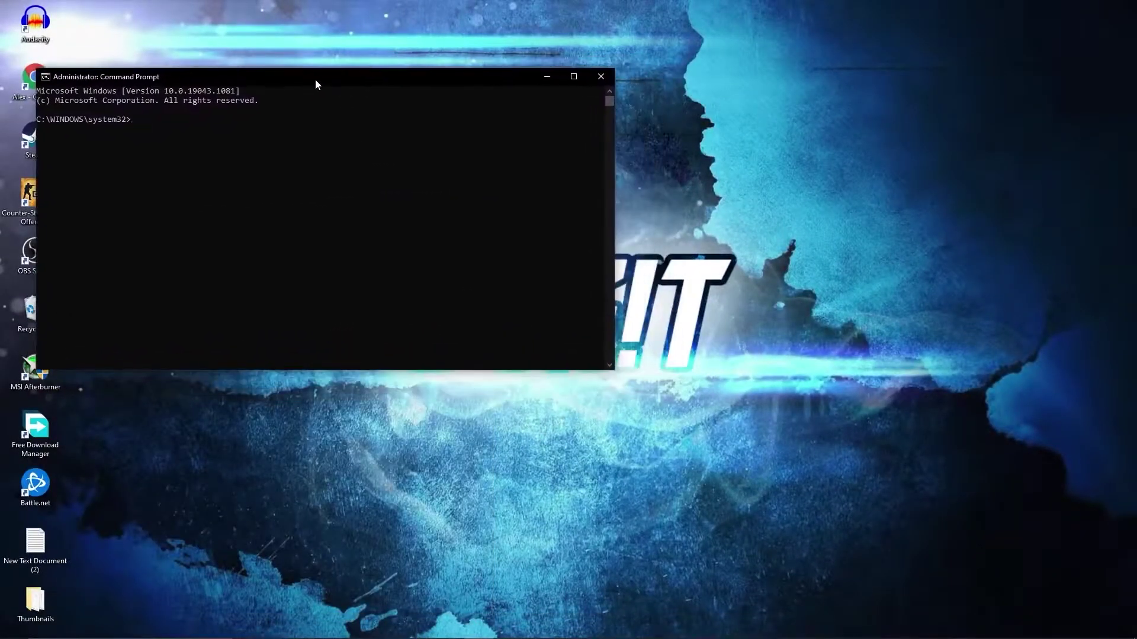
Copy the powercfg -duplicatescheme command from the New Text Document (2) note and minimize the note.
left_click(486, 629)
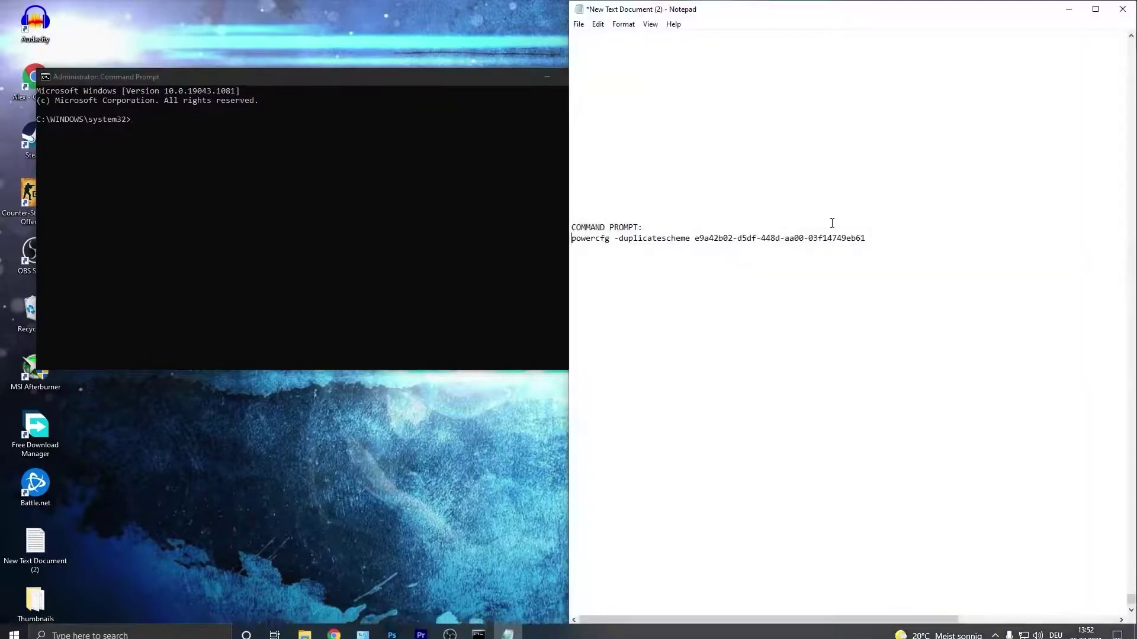
left_click_drag(866, 238, 595, 238)
right_click(595, 238)
left_click(651, 275)
left_click(1069, 9)
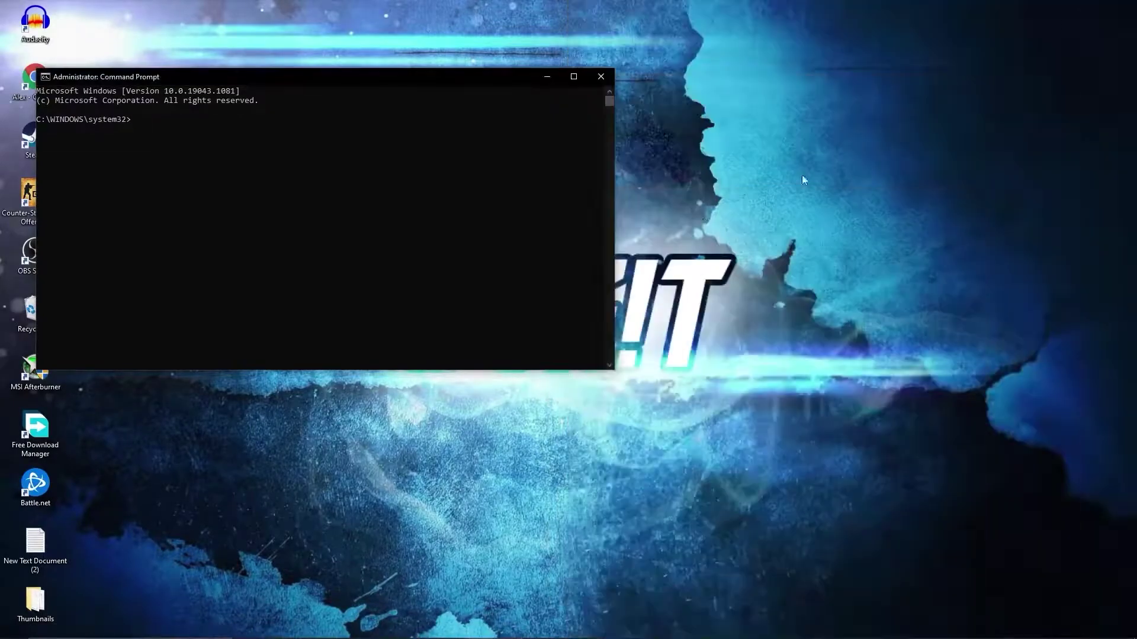
Run "powercfg -duplicatescheme e9a42b02-d5df-448d-aa00-03f14749eb61" in the administrator Command Prompt and close it.
right_click(151, 122)
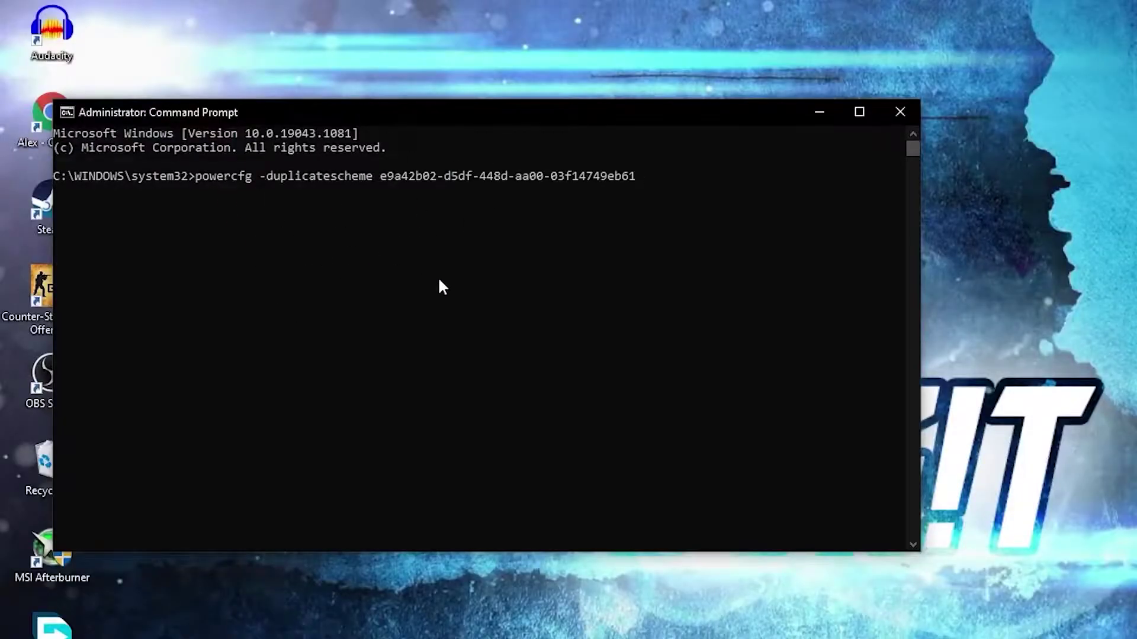
key("Return")
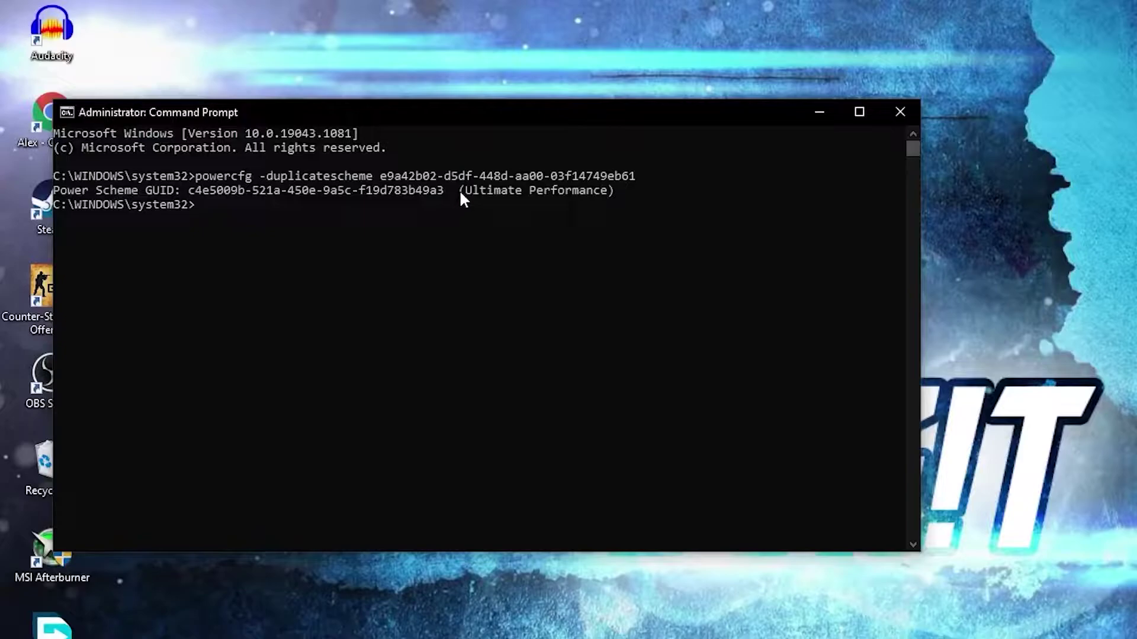
left_click_drag(459, 190, 496, 190)
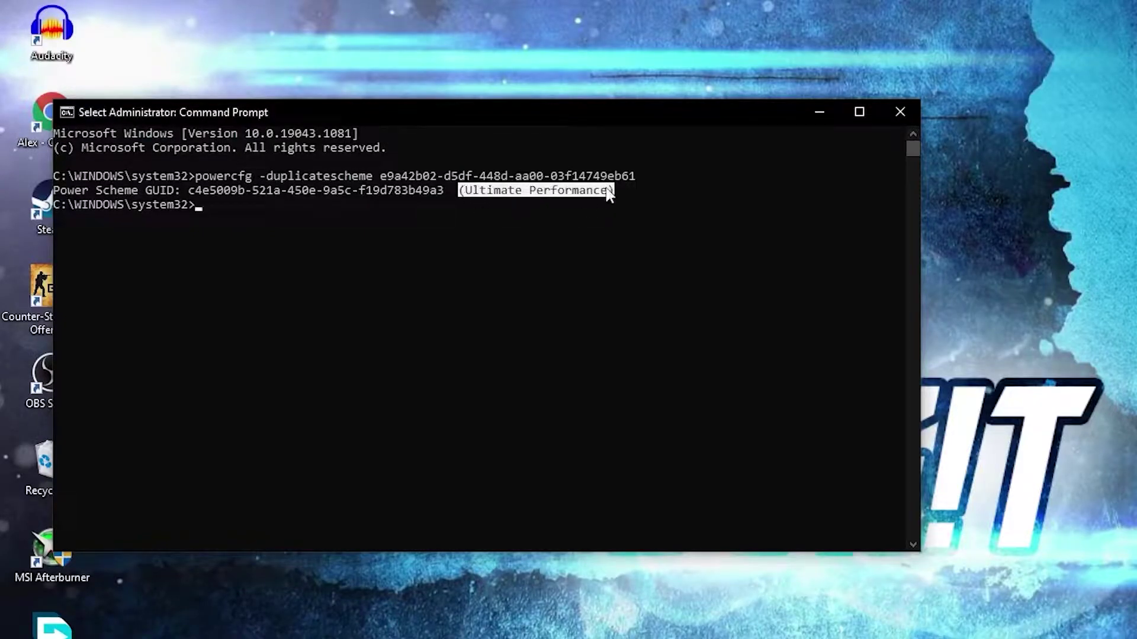
left_click(898, 113)
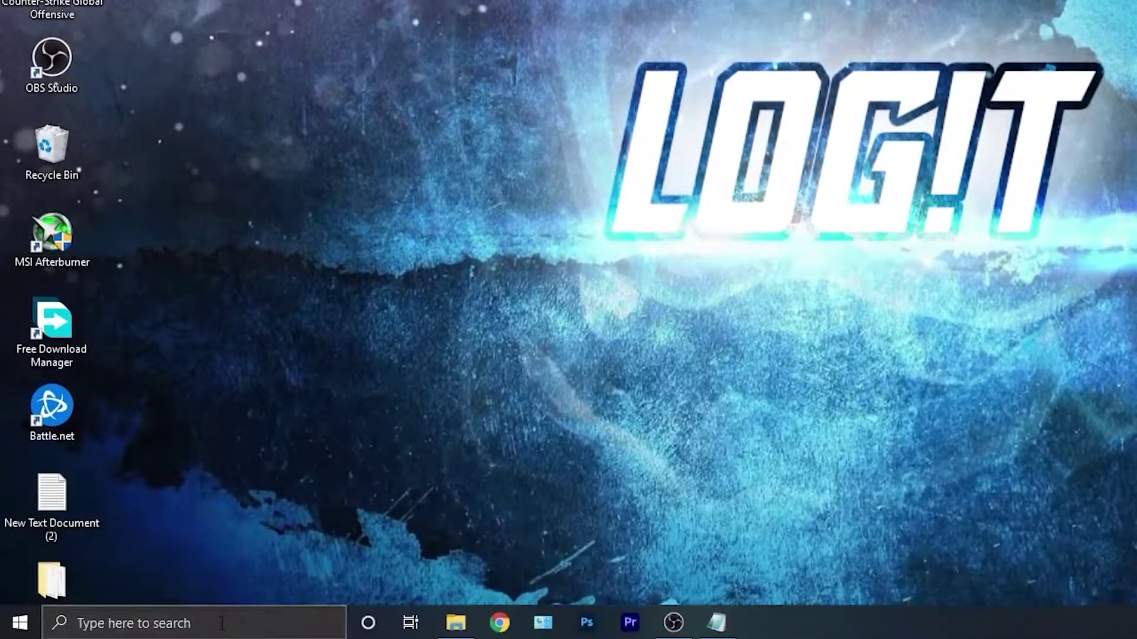
Open the power plan settings and activate the last Ultimate Performance plan among the additional plans.
left_click(224, 623)
type("choose")
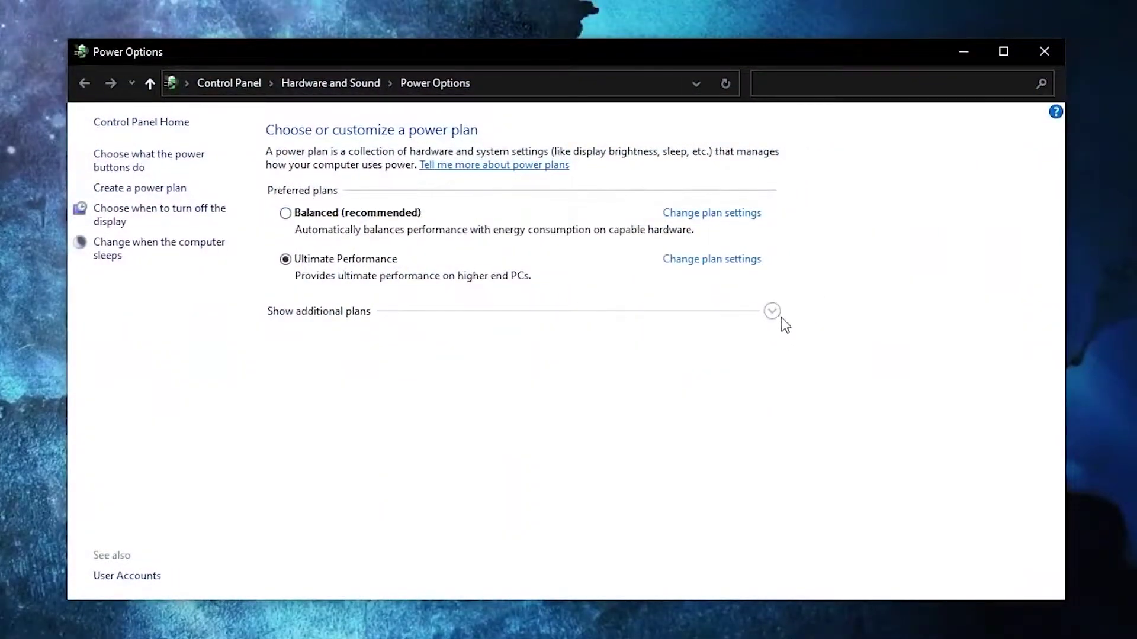
left_click(780, 317)
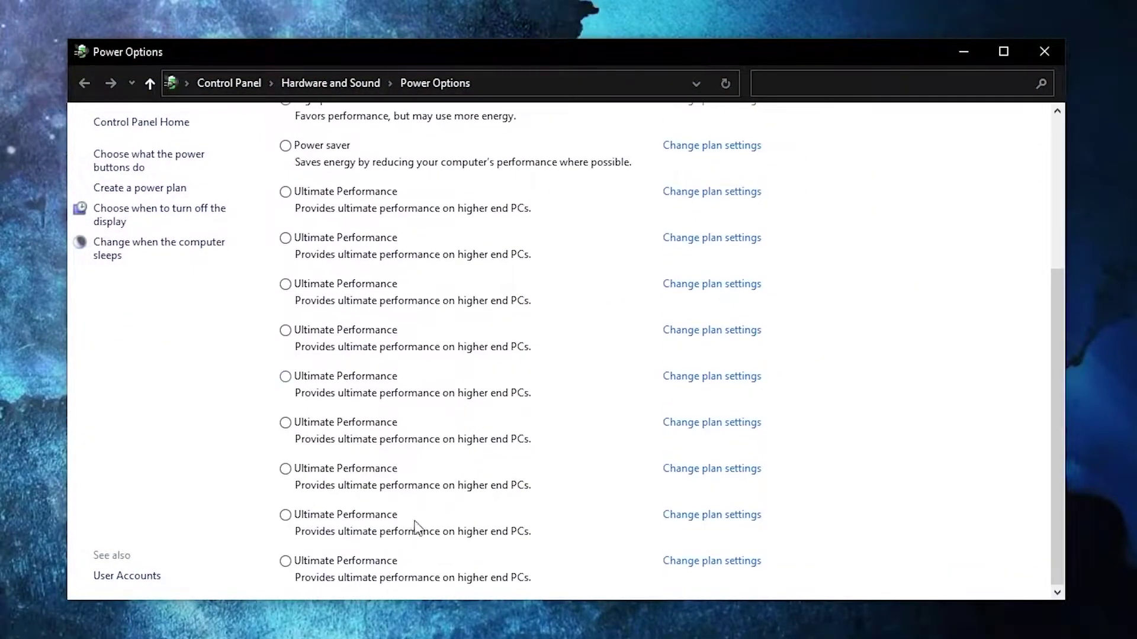
left_click(286, 562)
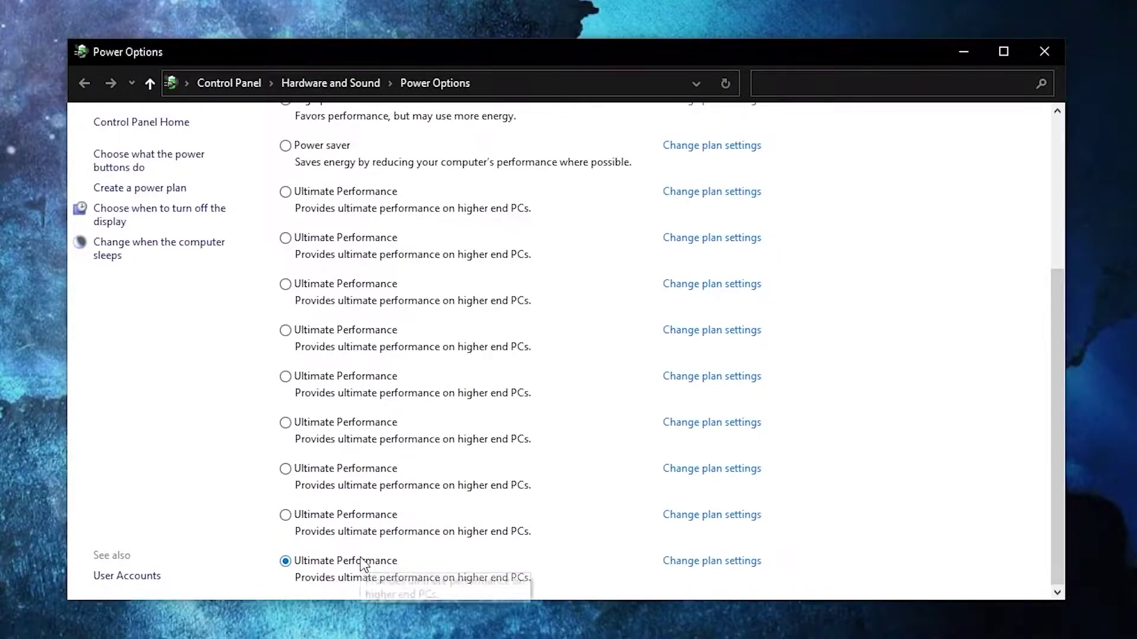
Search for "this pc", open its properties, and bring up the advanced system settings.
left_click(259, 630)
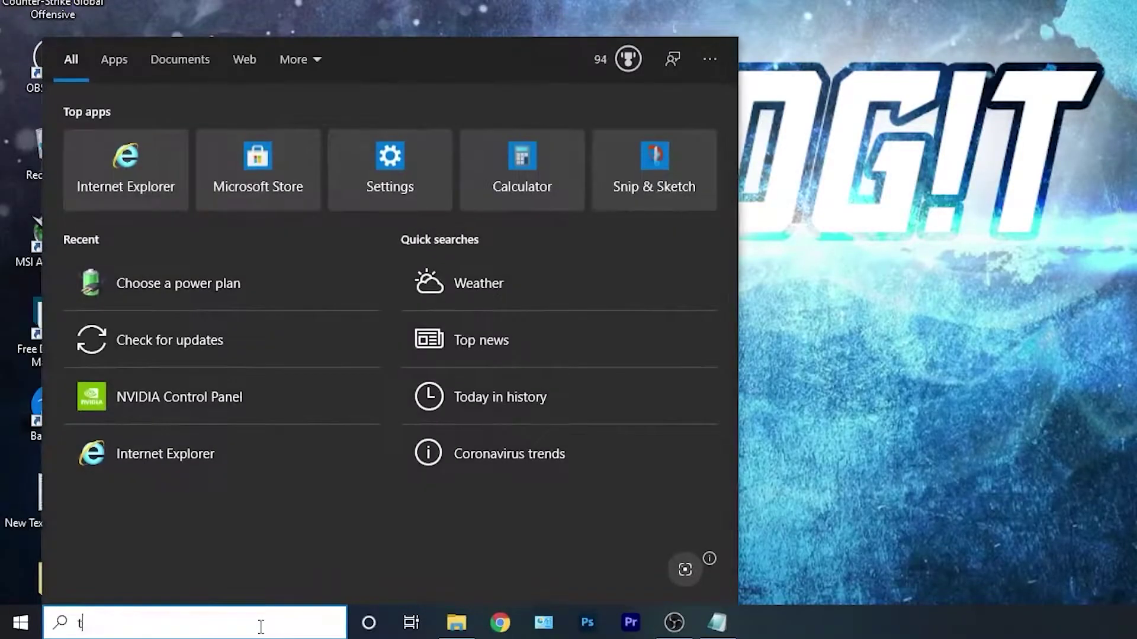
type("this pc")
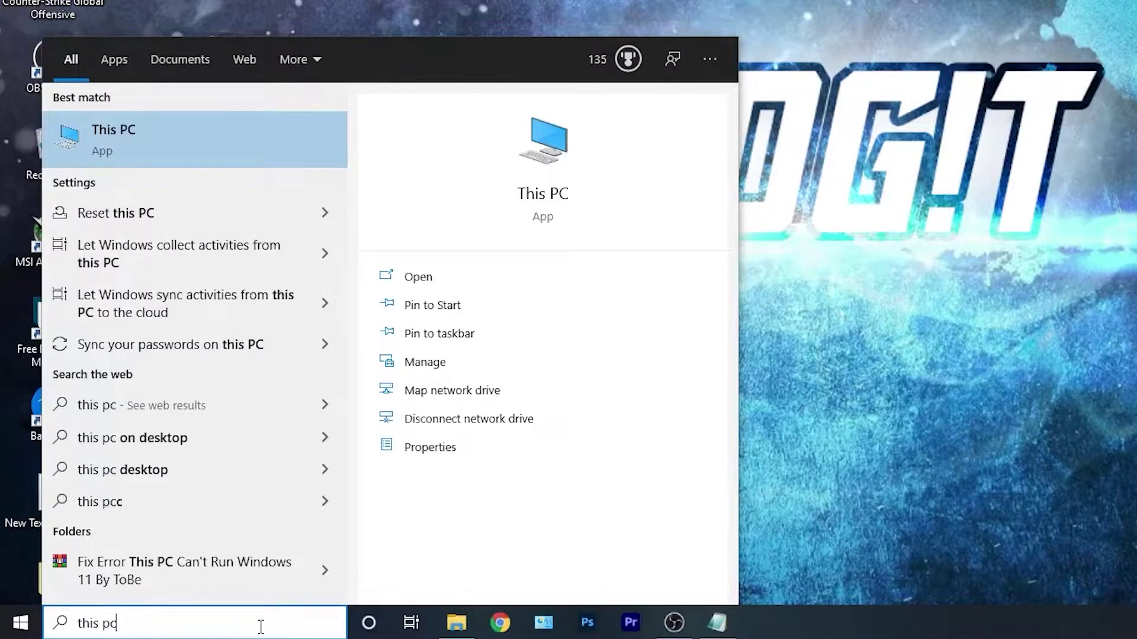
right_click(196, 140)
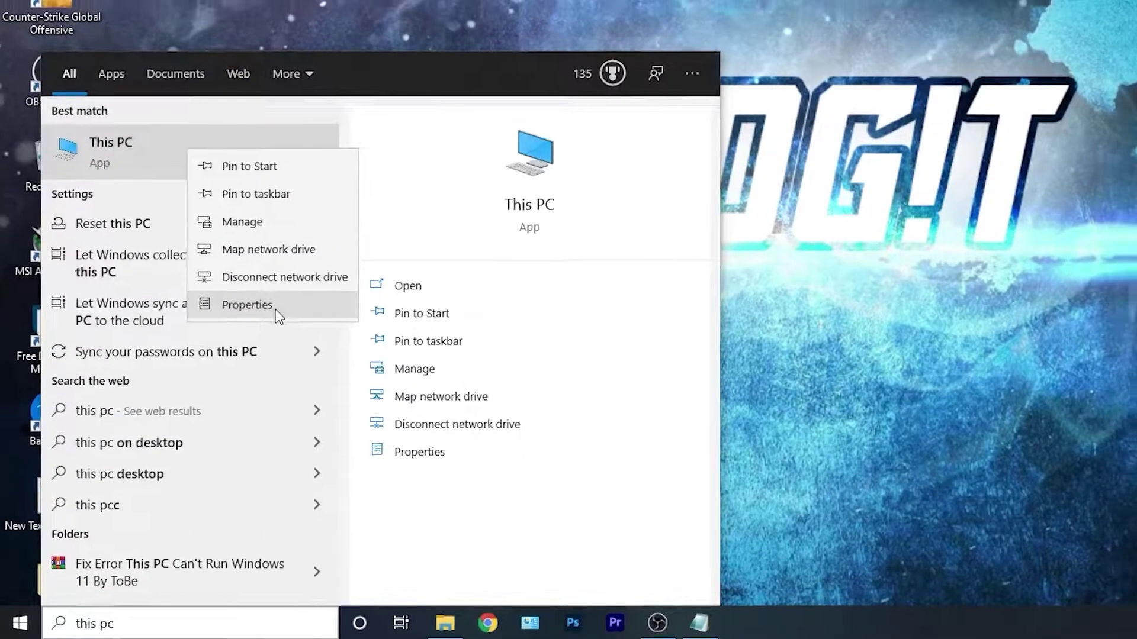
left_click(274, 305)
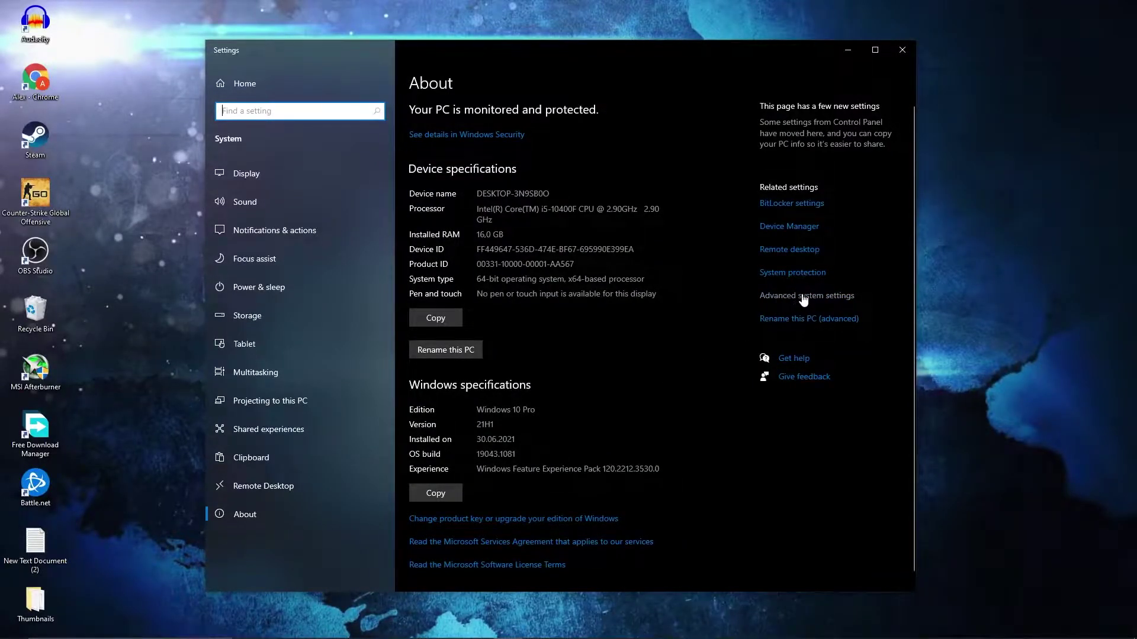
left_click(803, 296)
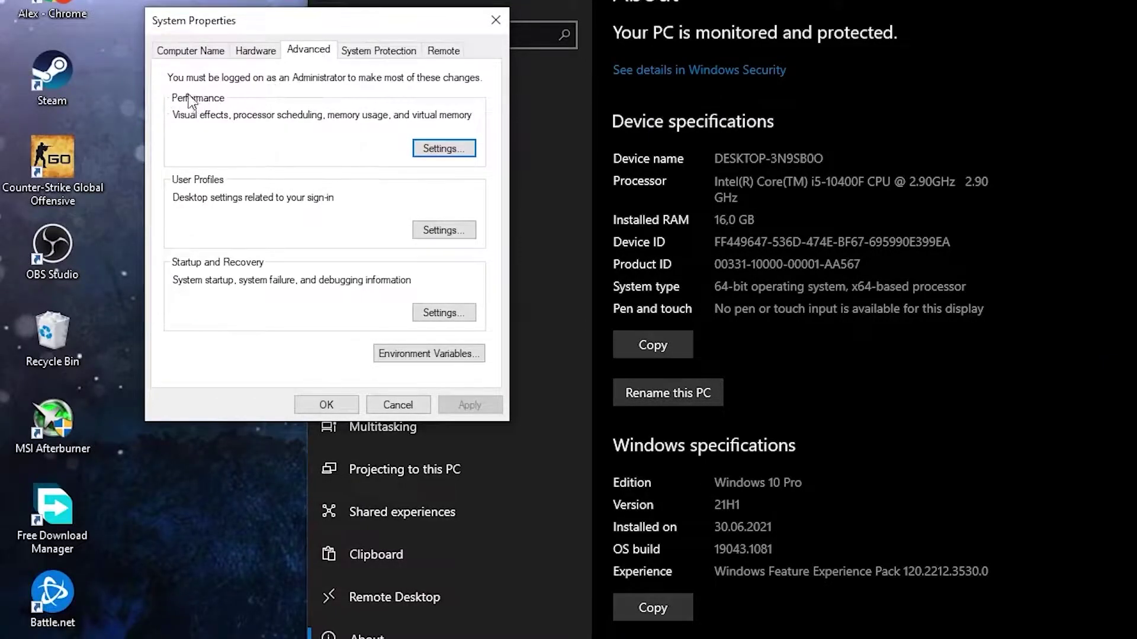
Set the visual effects performance option to Adjust for best performance, apply it, and close the system settings windows.
left_click(442, 149)
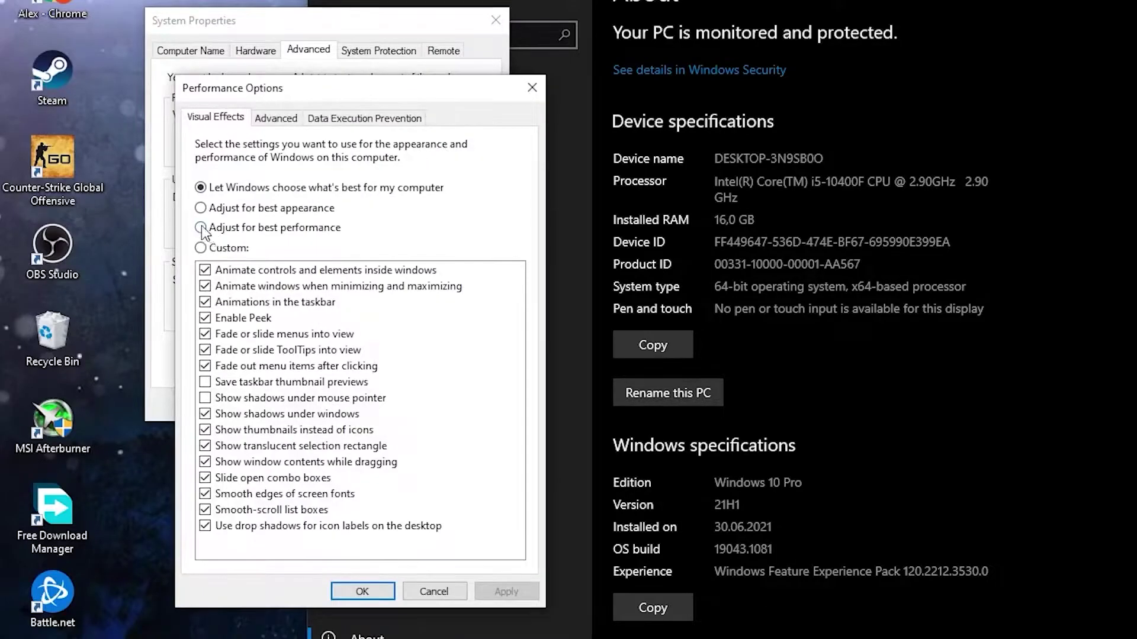
left_click(201, 228)
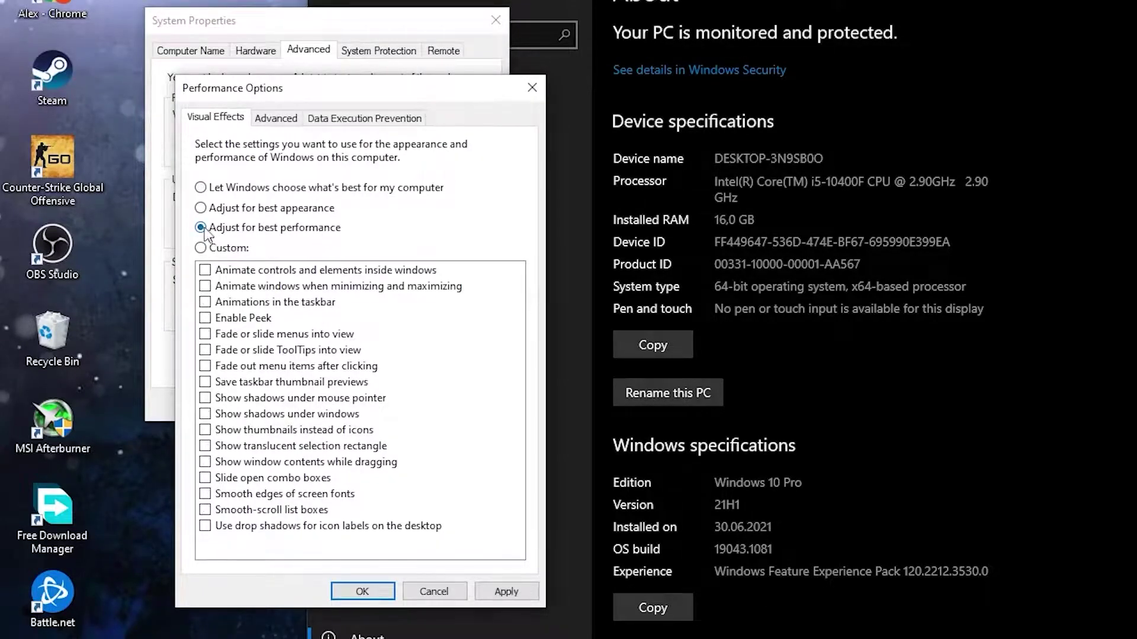
left_click(508, 591)
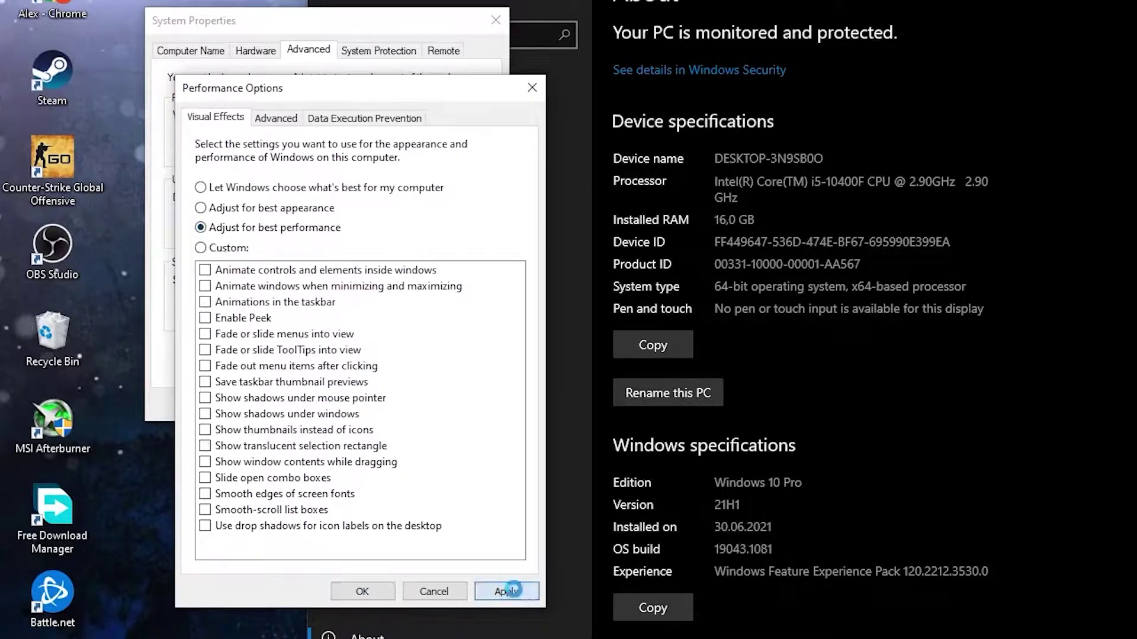
left_click(363, 591)
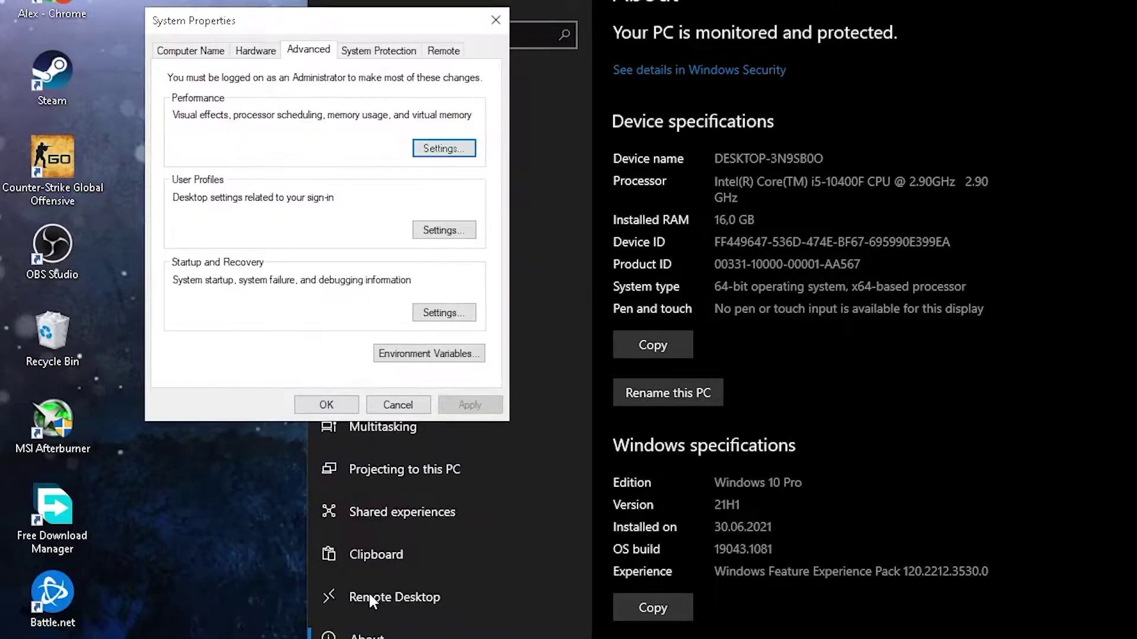
left_click(342, 413)
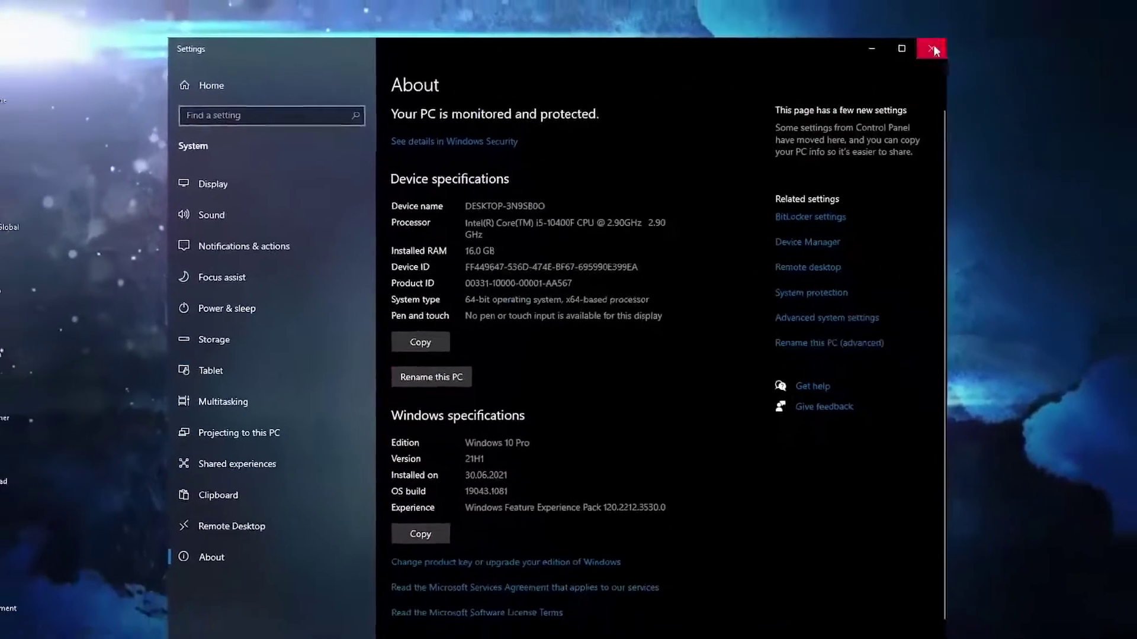
left_click(933, 51)
Find and open the Windows Graphics settings through a system search.
left_click(224, 628)
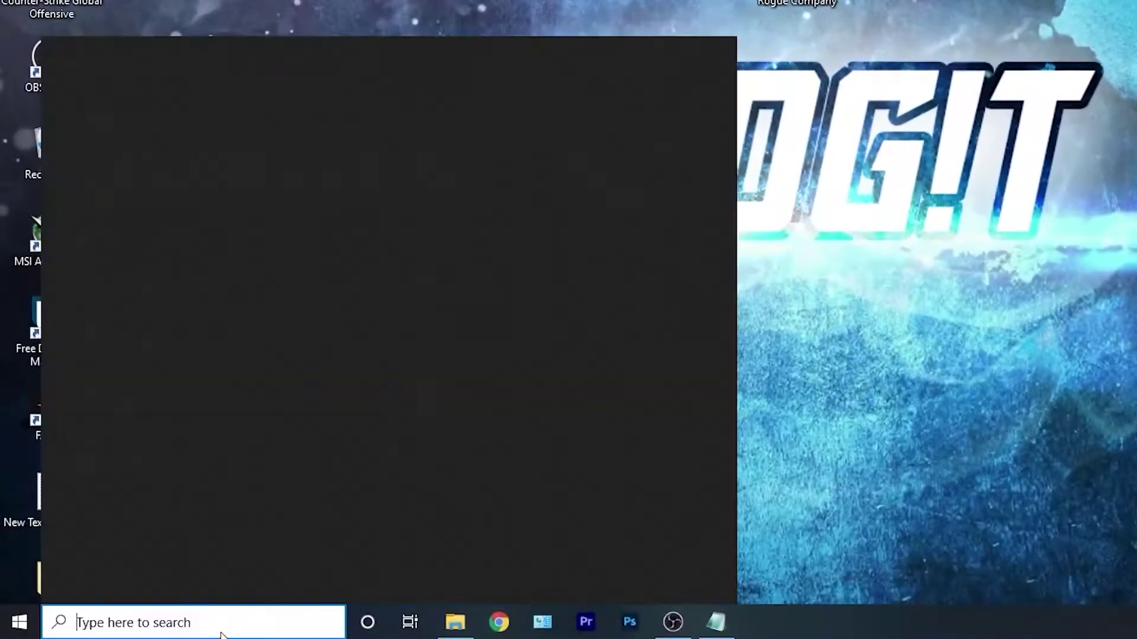
type("grao")
key("BackSpace")
type("p")
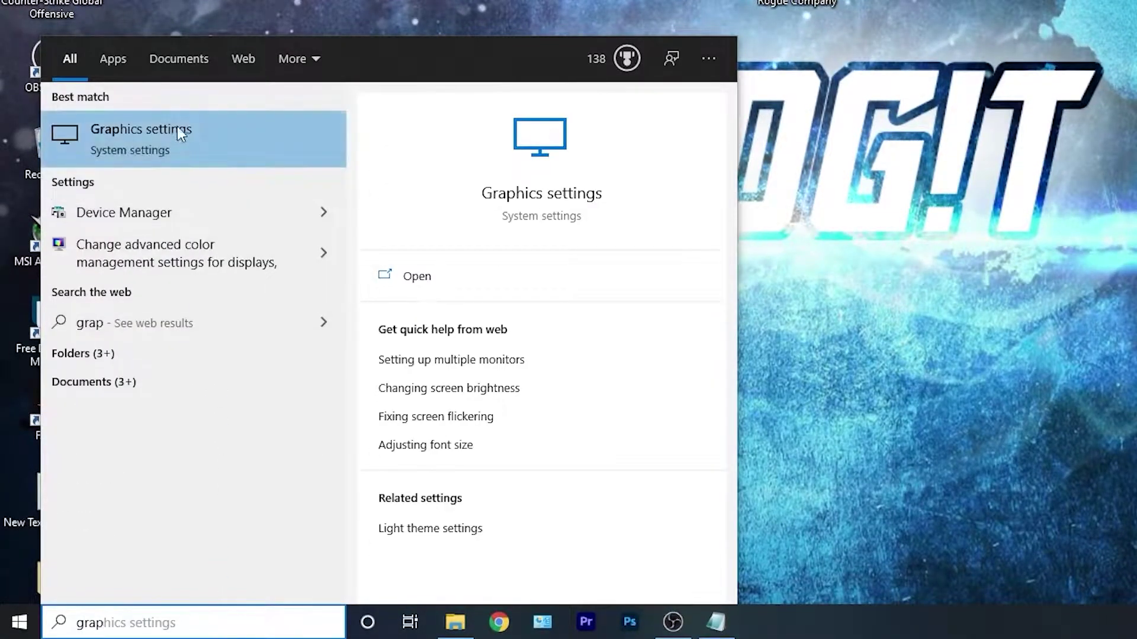
left_click(147, 129)
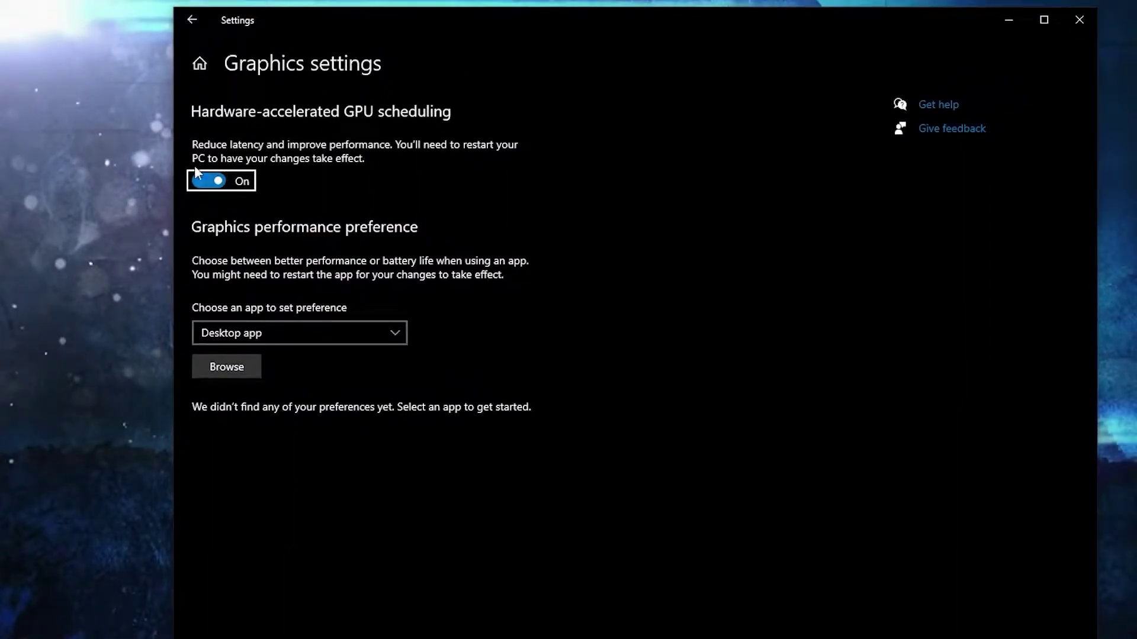
Browse for a desktop app to add and go to the Epic Games folder inside Games on HDD (D:).
left_click(230, 366)
left_click(238, 329)
double_click(379, 139)
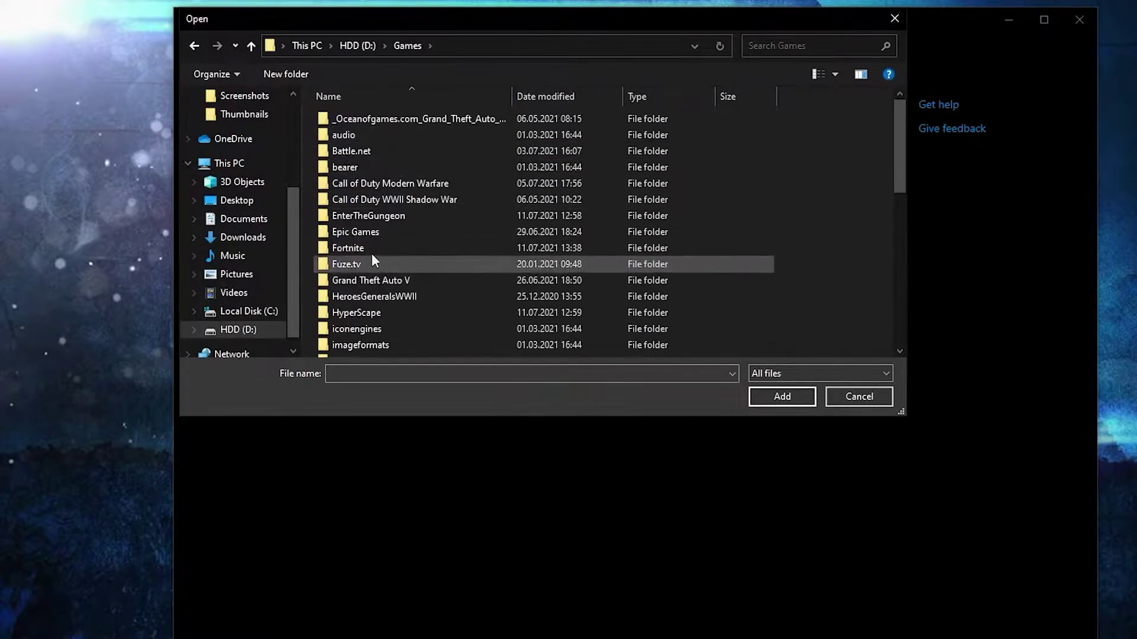
left_click(385, 232)
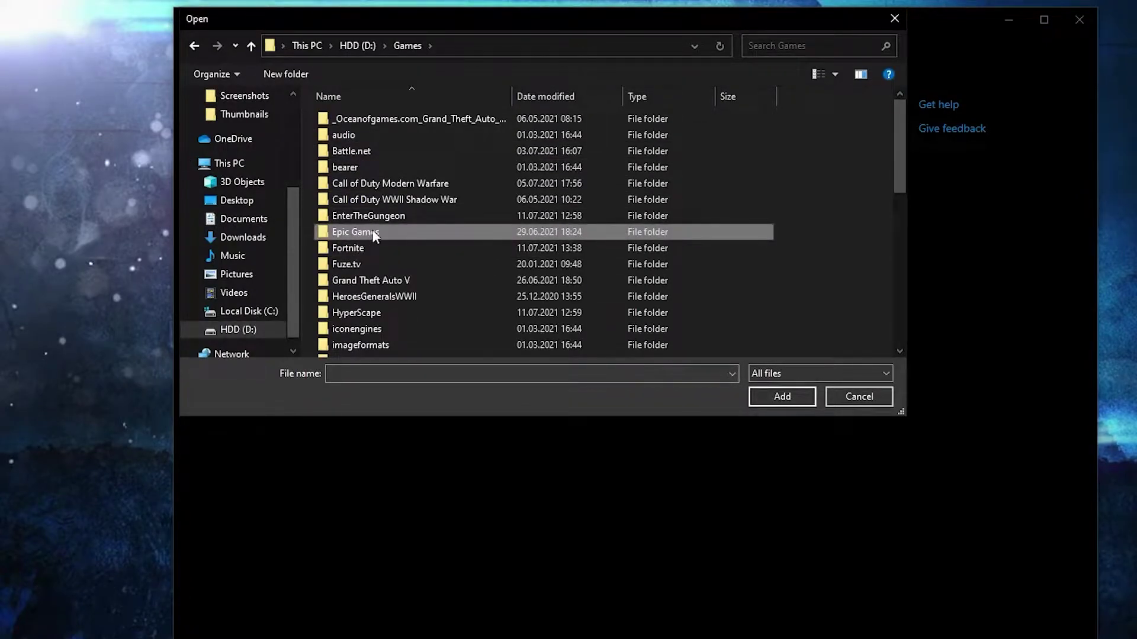
double_click(363, 232)
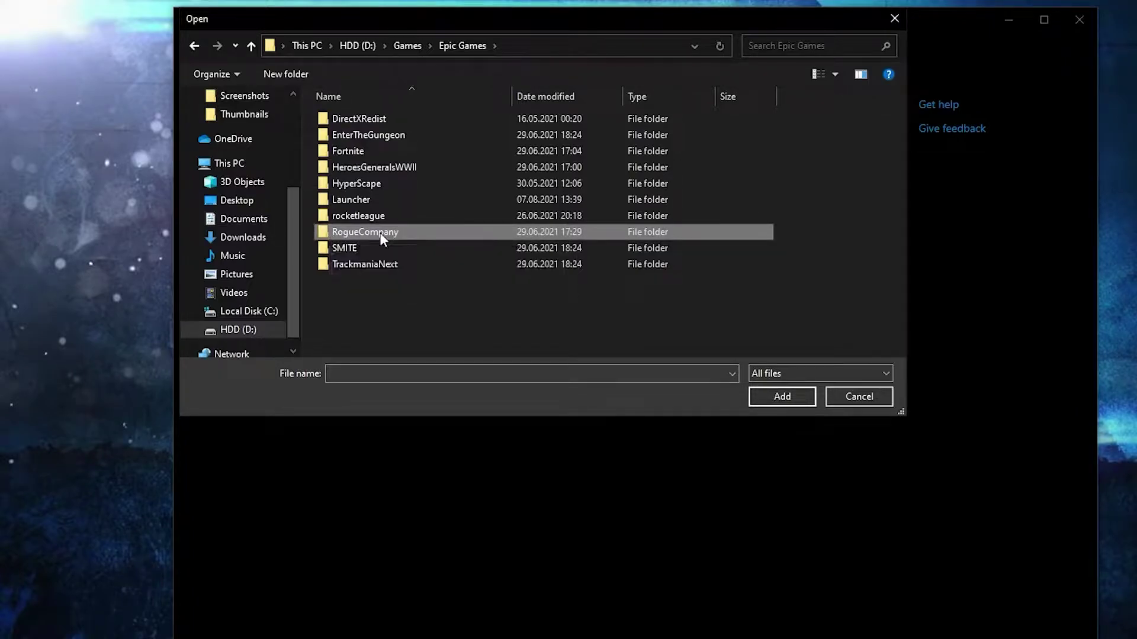
Go through the RogueCompany, inner RogueCompany, Binaries and Win64 folders and select the RogueCompany application.
double_click(349, 235)
left_click(360, 172)
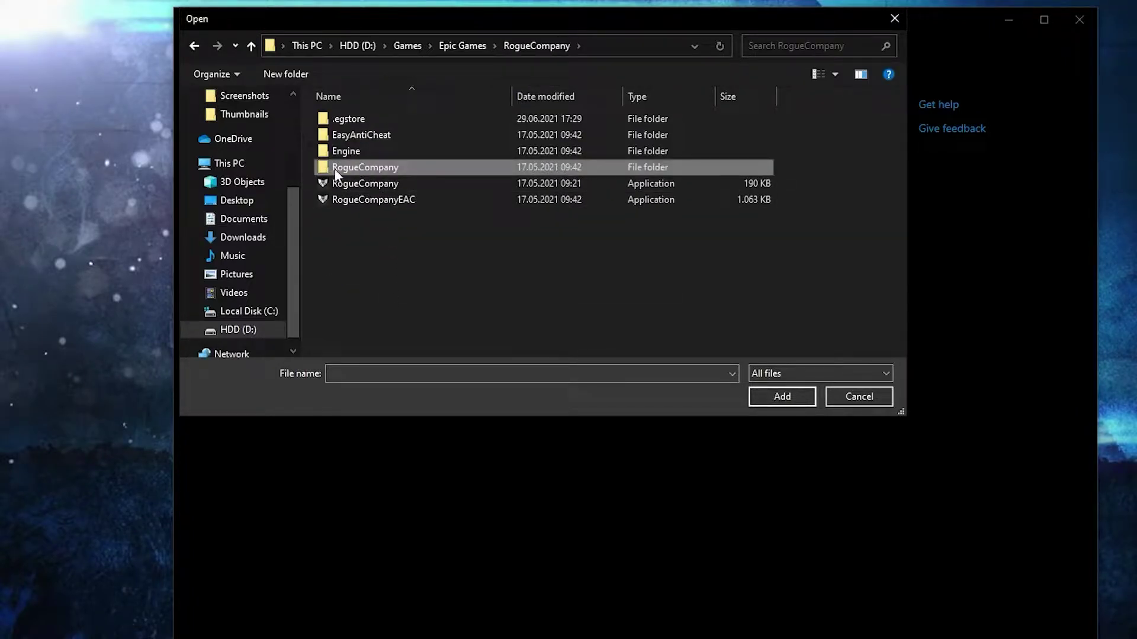
double_click(362, 167)
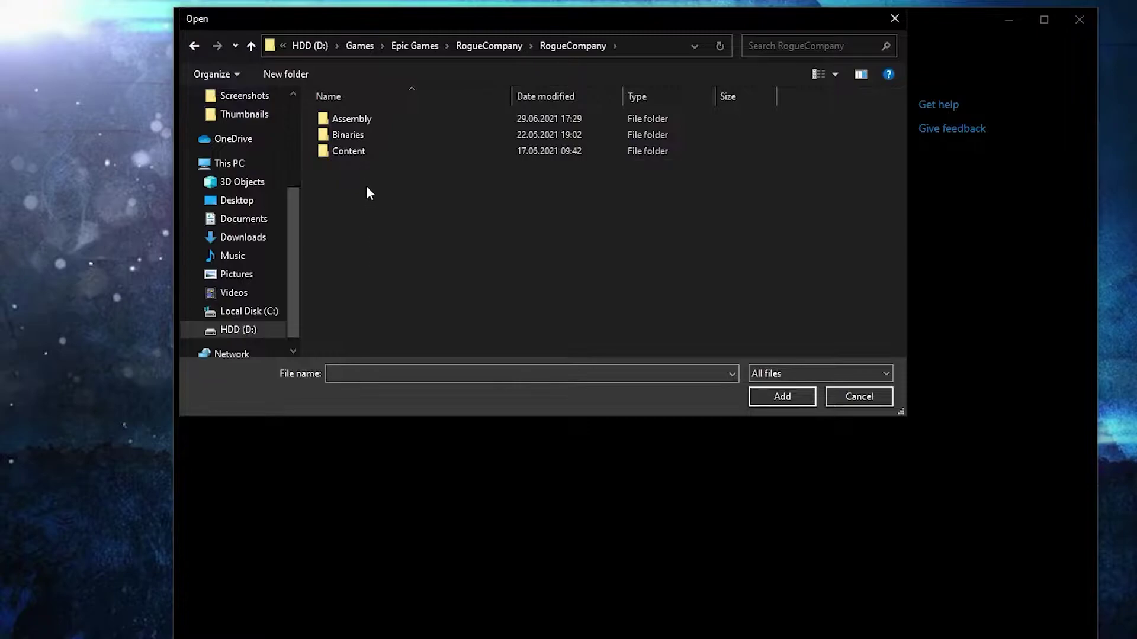
double_click(362, 135)
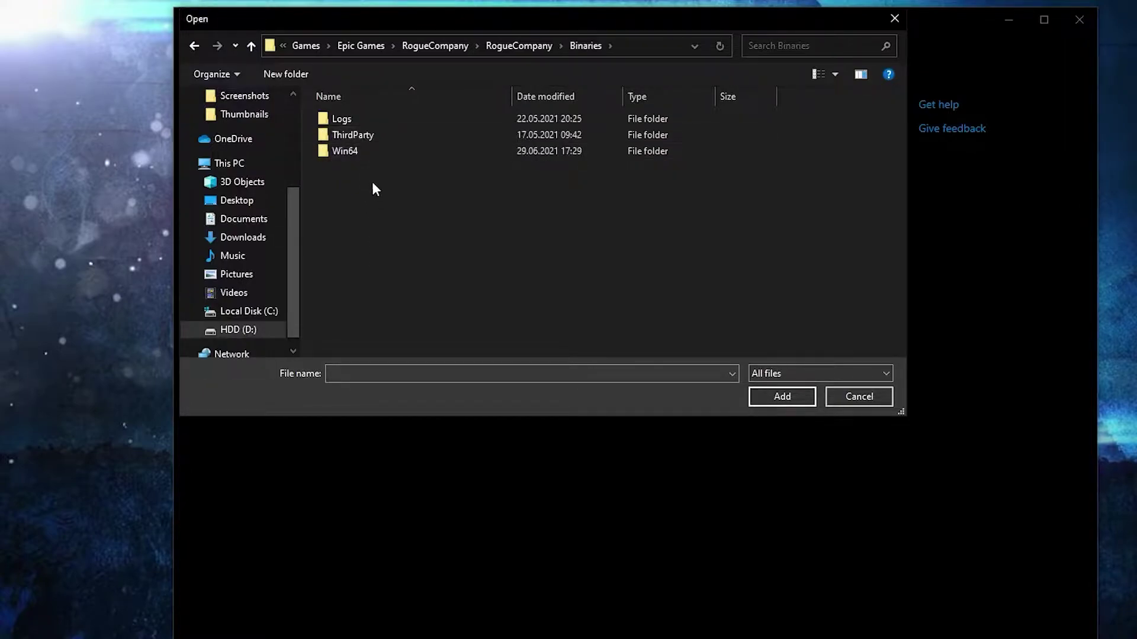
double_click(357, 149)
left_click(364, 120)
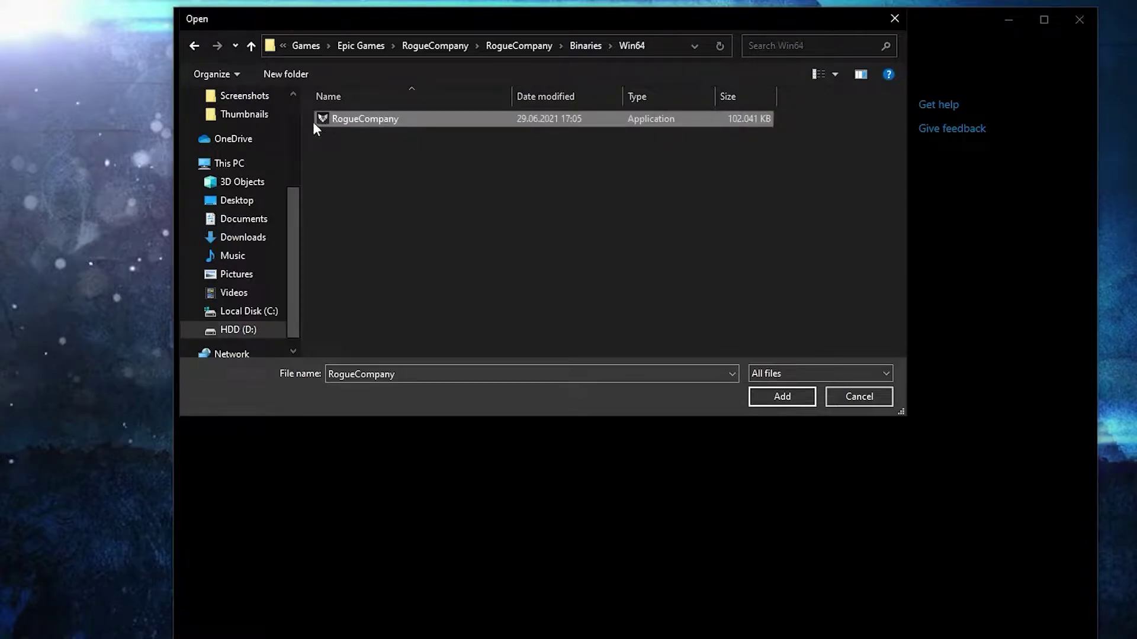
Open the compatibility properties of the RogueCompany application and disable fullscreen optimizations.
right_click(364, 118)
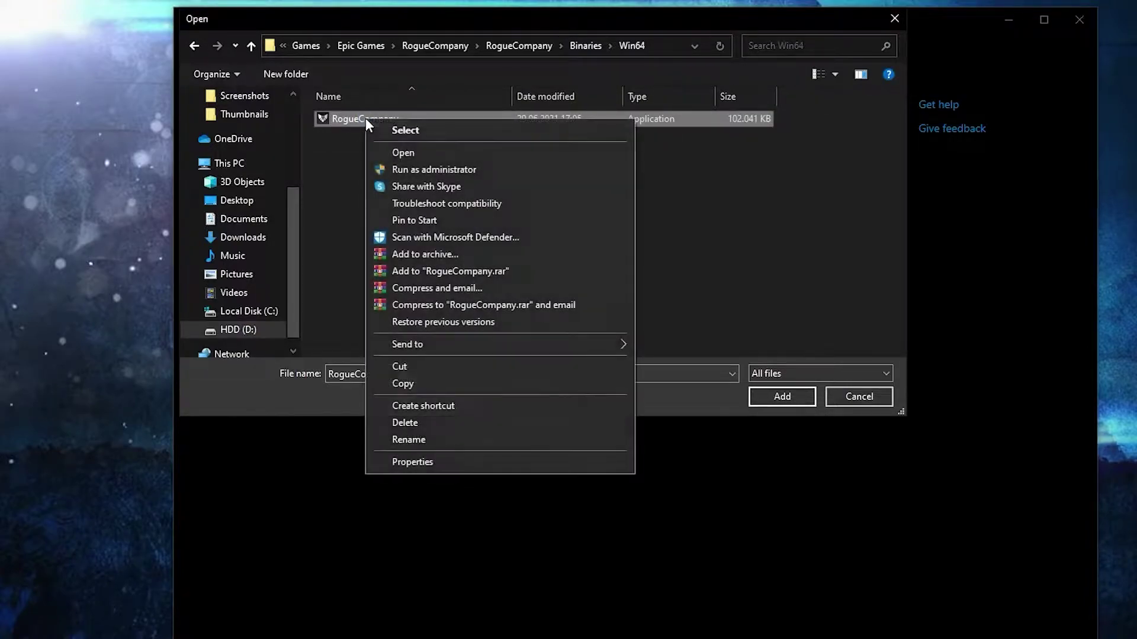
left_click(413, 461)
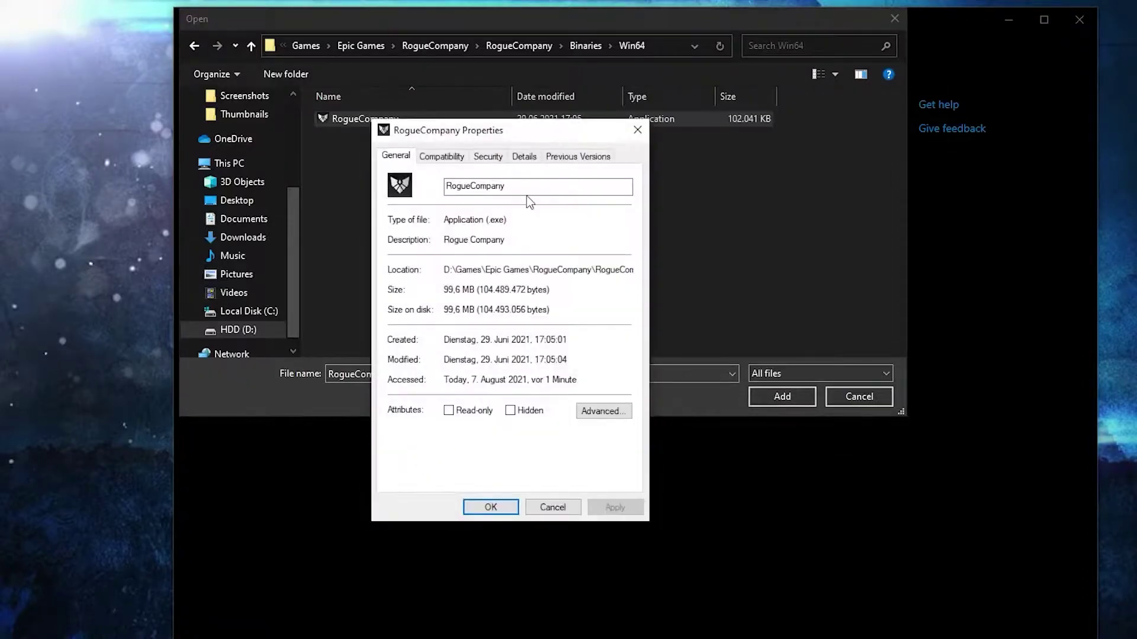
left_click(456, 160)
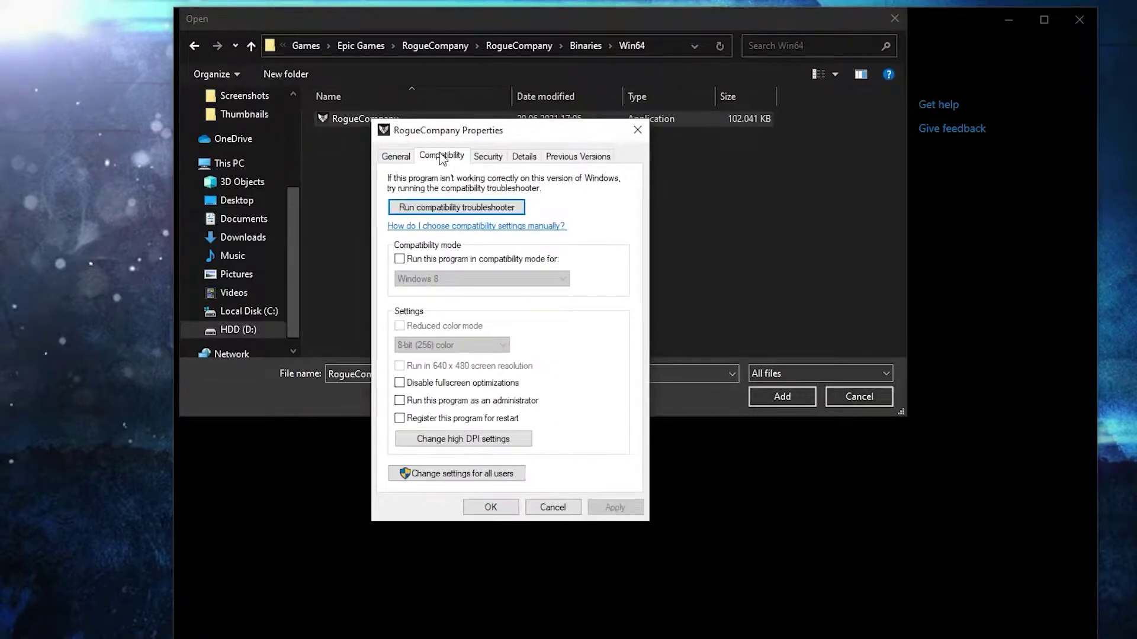
left_click(400, 383)
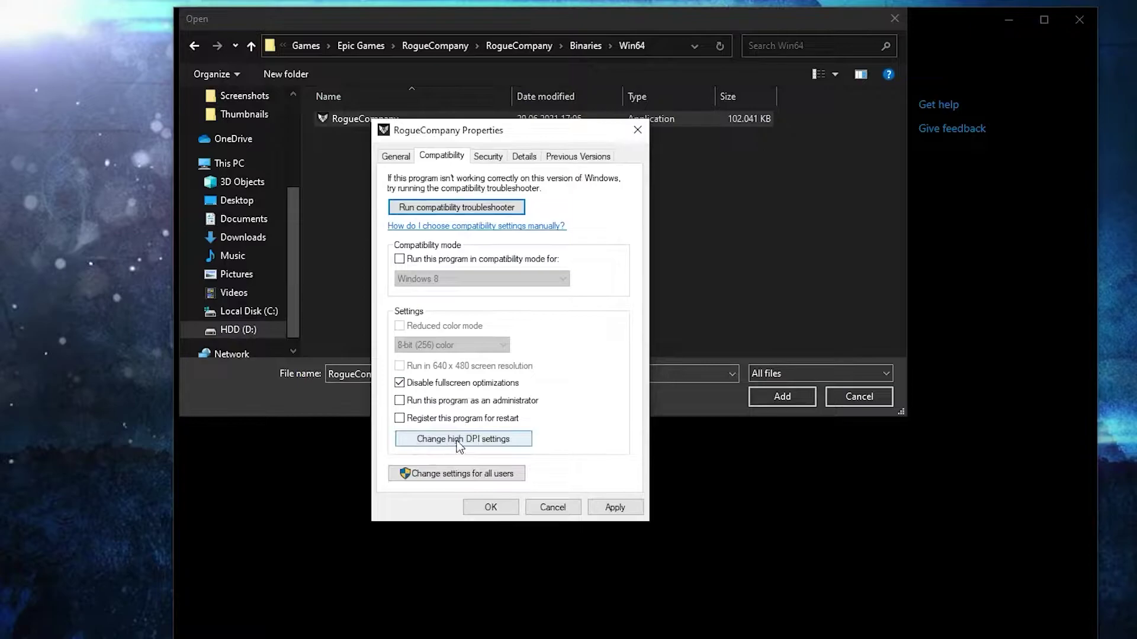
Override the high DPI scaling behavior with scaling performed by Application, then apply and close the RogueCompany properties.
left_click(474, 439)
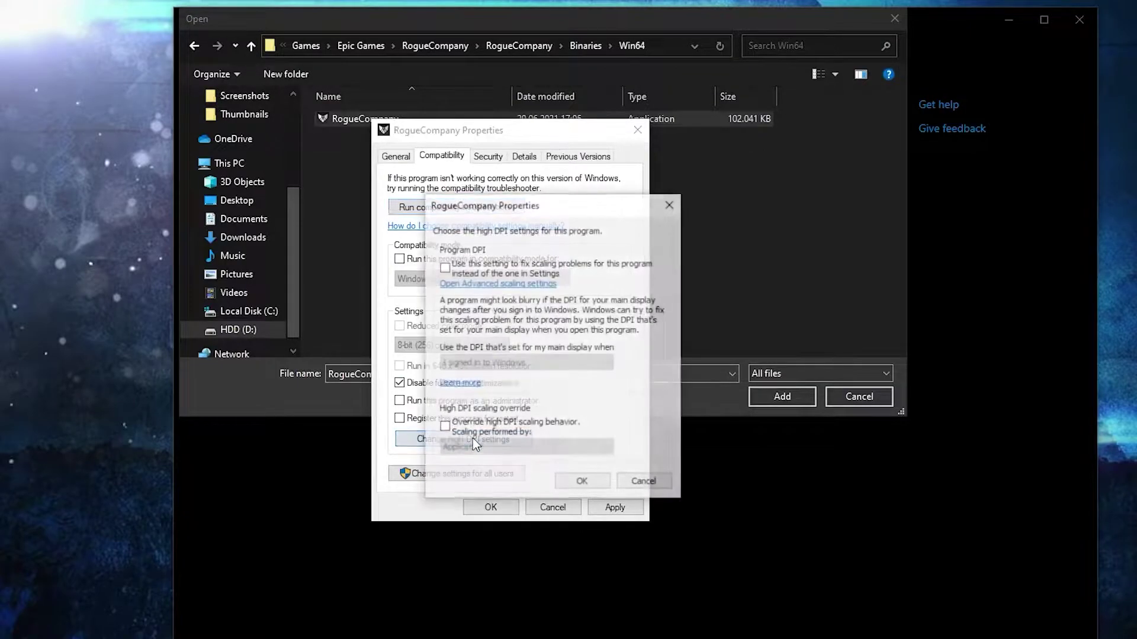
left_click(443, 422)
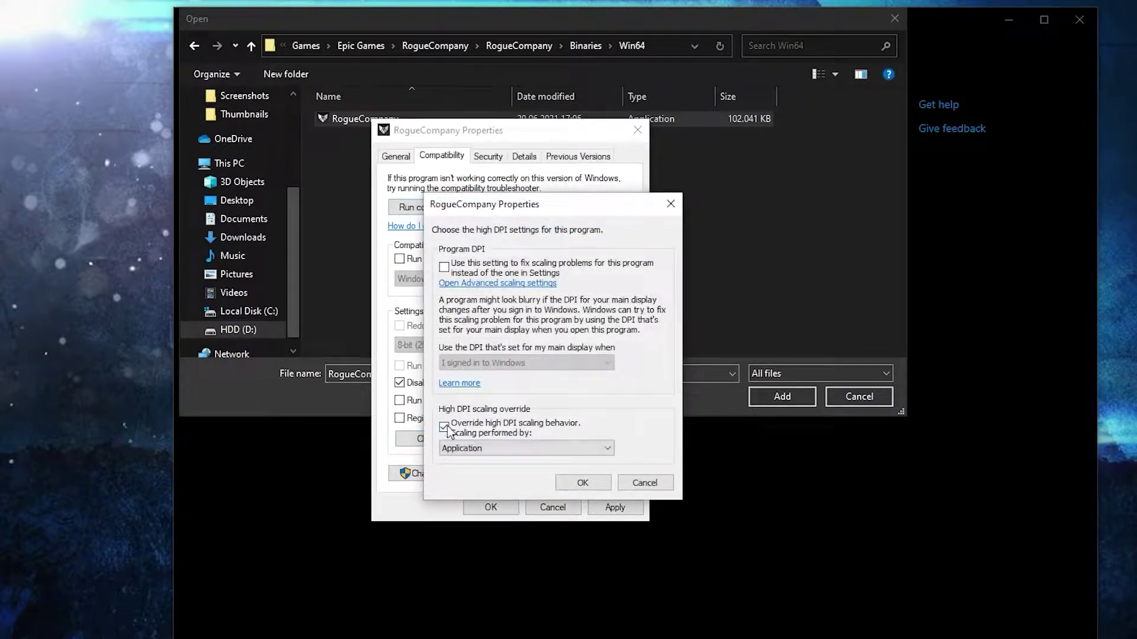
left_click(583, 483)
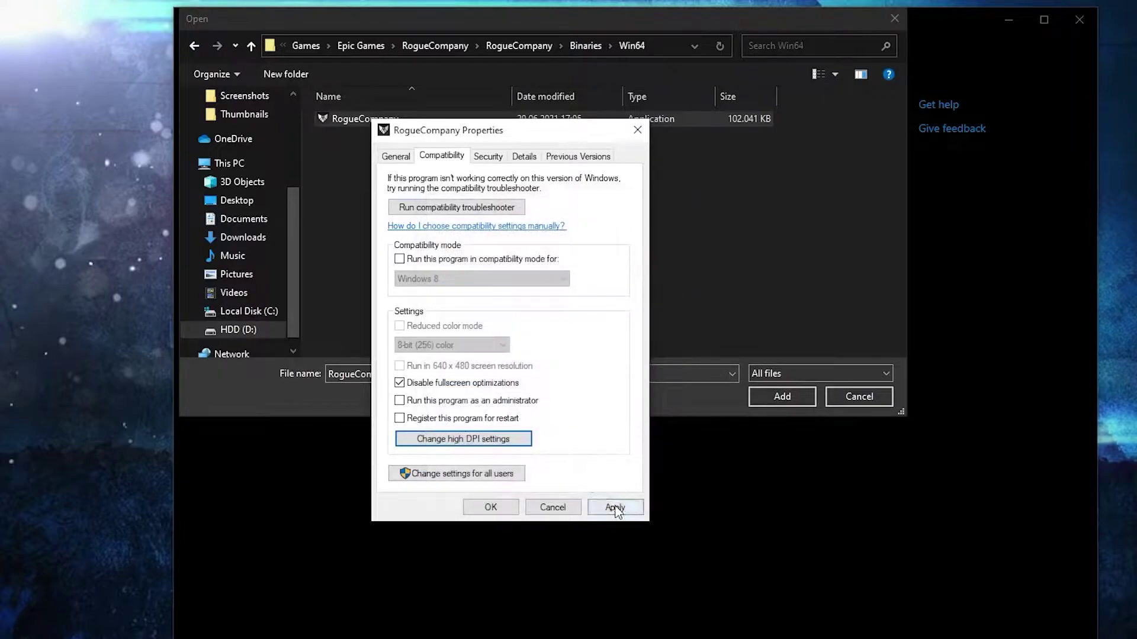
left_click(614, 507)
left_click(490, 508)
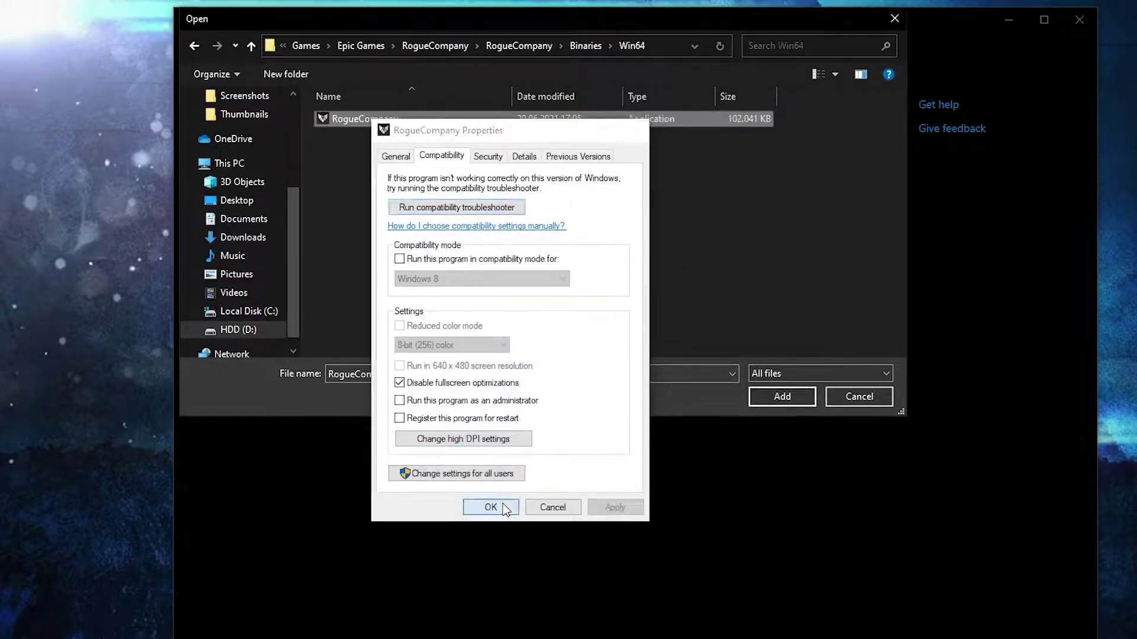
Add Rogue Company to the graphics preference list and save its graphics preference as High performance.
left_click(781, 397)
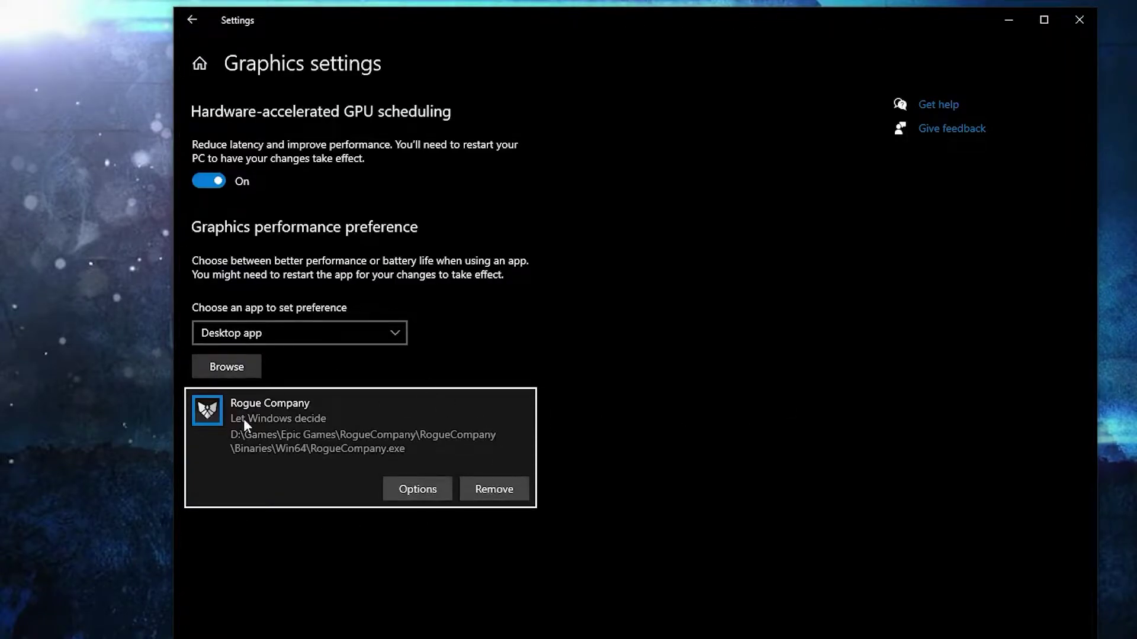
left_click(419, 487)
left_click(503, 401)
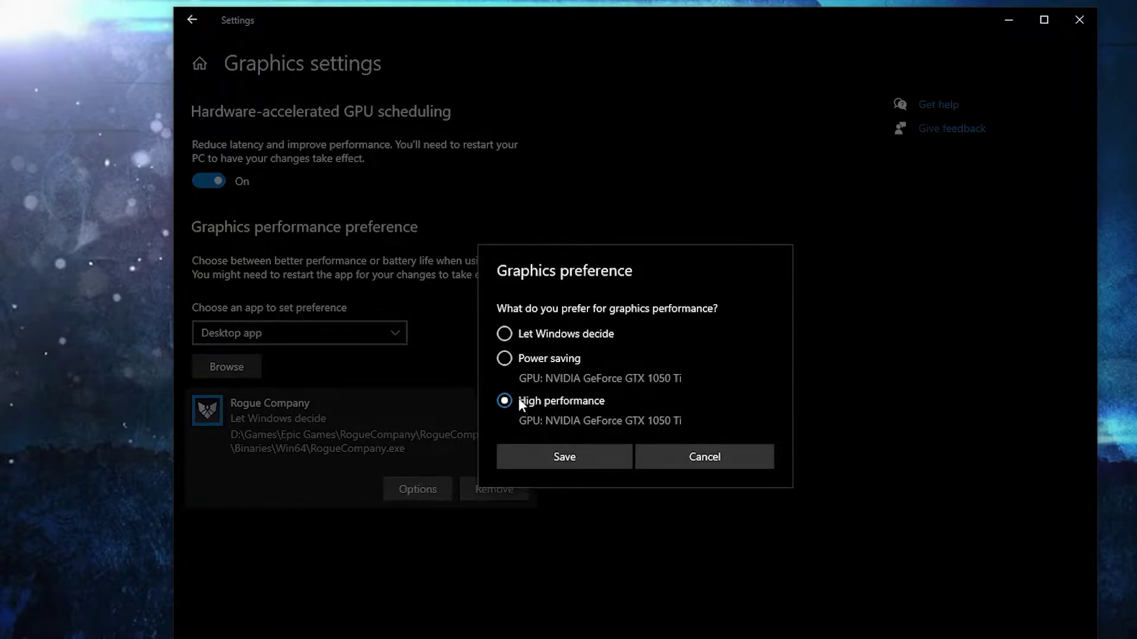
left_click(564, 457)
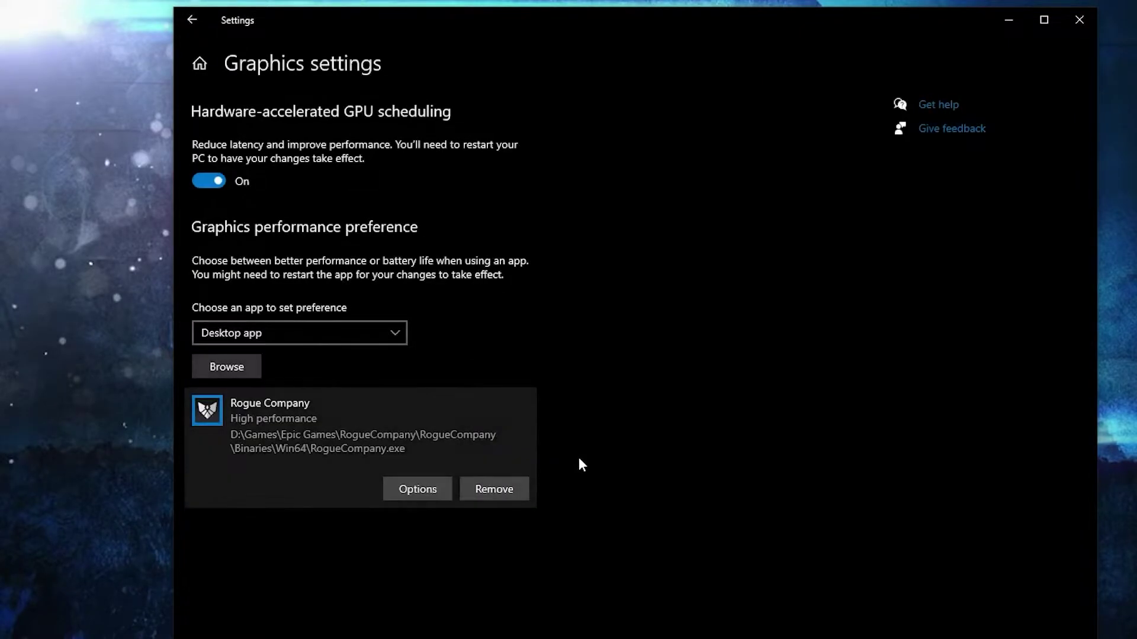
Check the Xbox Game Bar and Game Mode options in the Gaming settings, then return to Graphics settings.
left_click(202, 65)
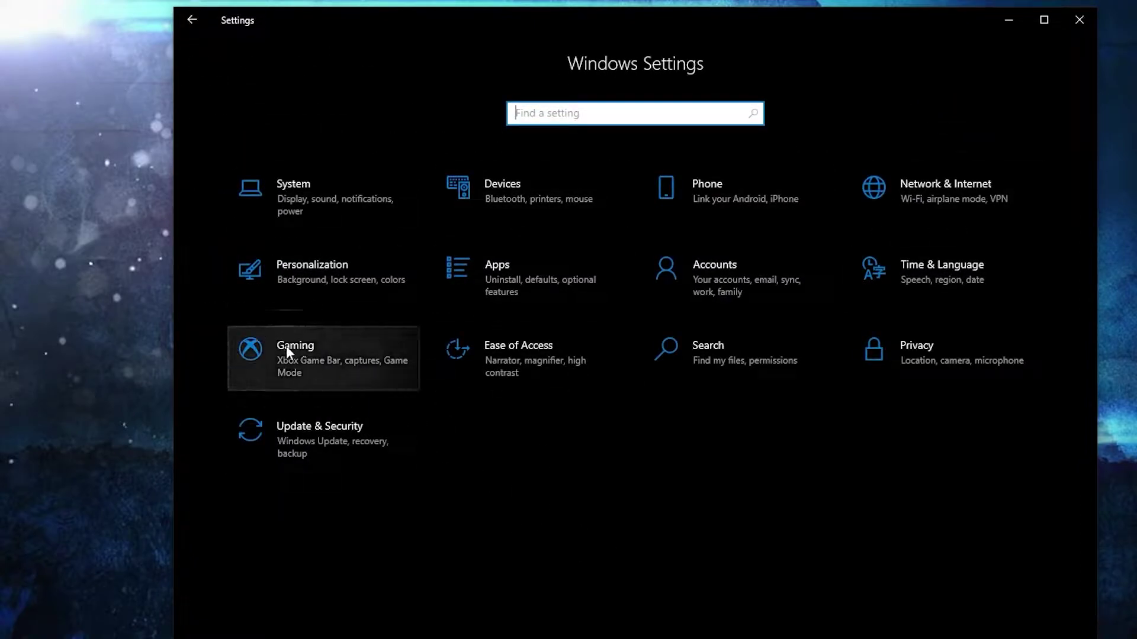
left_click(321, 362)
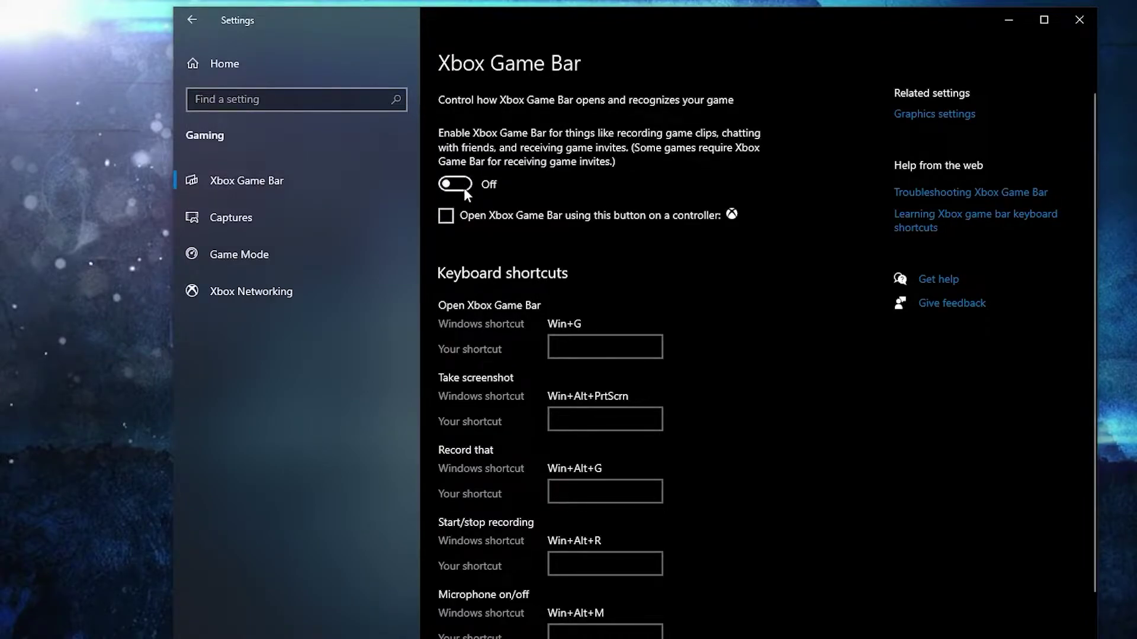
left_click(197, 254)
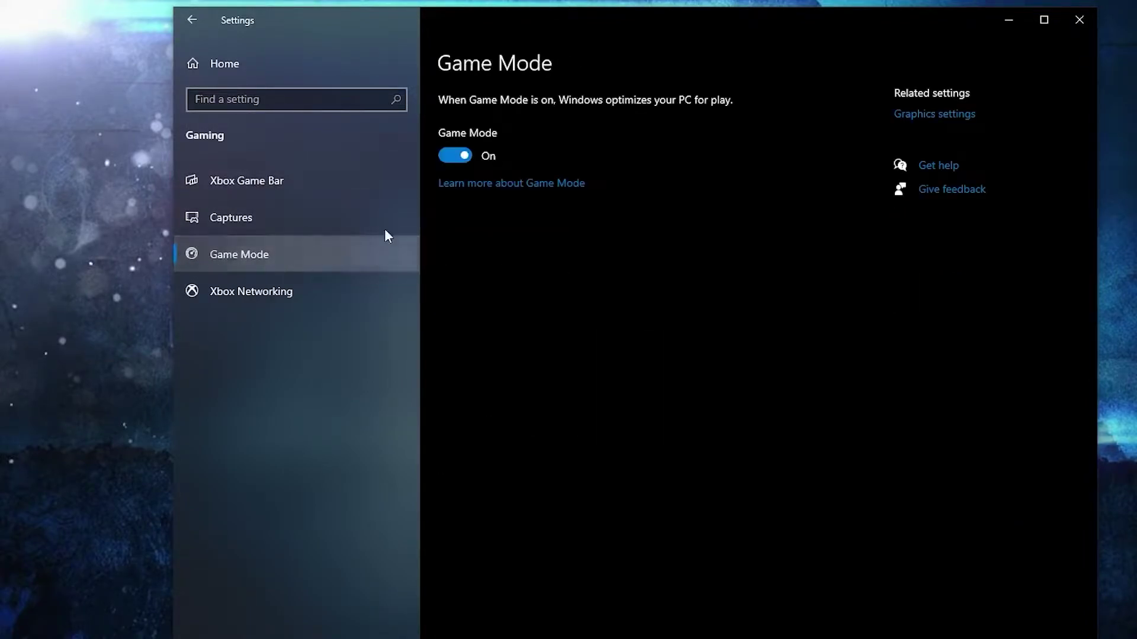
left_click(896, 113)
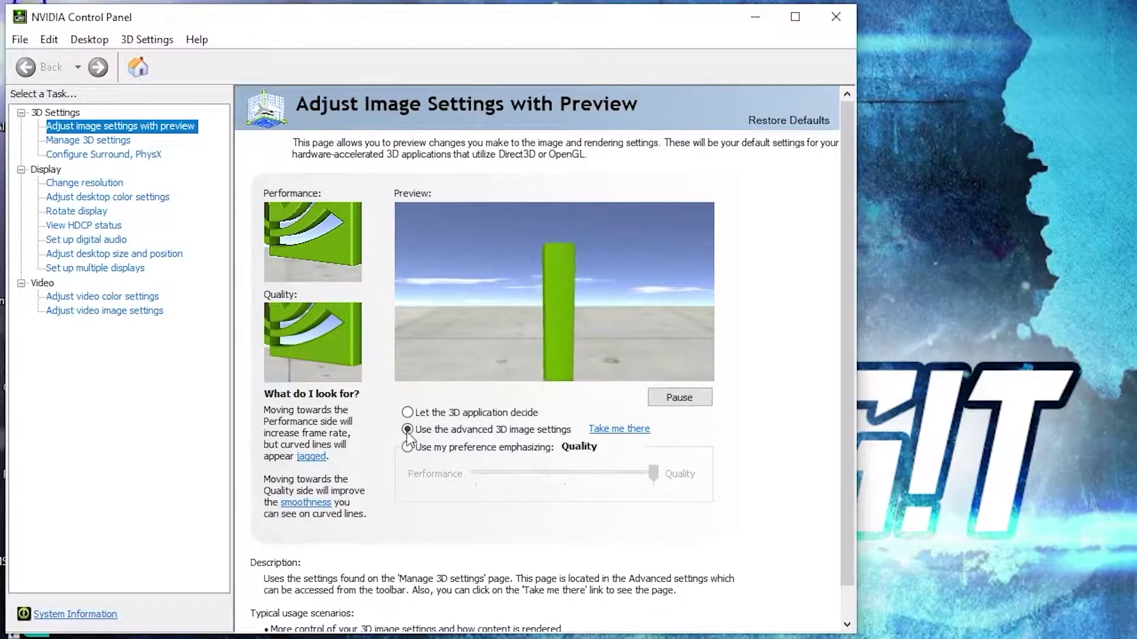
In NVIDIA Control Panel, apply "Use the advanced 3D image settings" for the image preview and open Manage 3D settings.
left_click(481, 430)
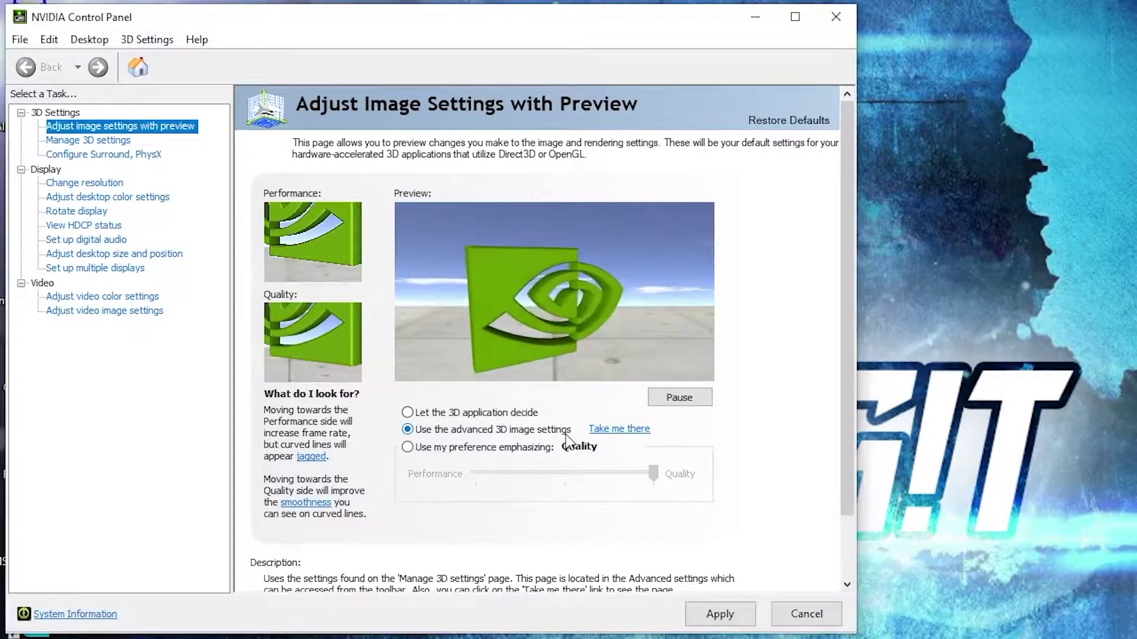
left_click(733, 622)
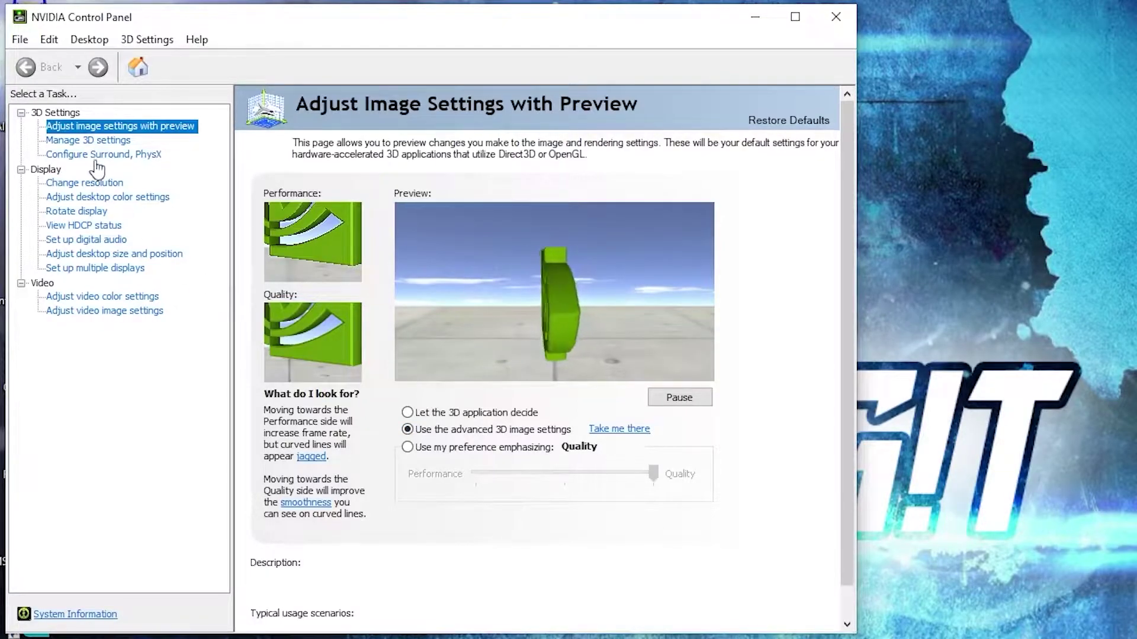
left_click(49, 143)
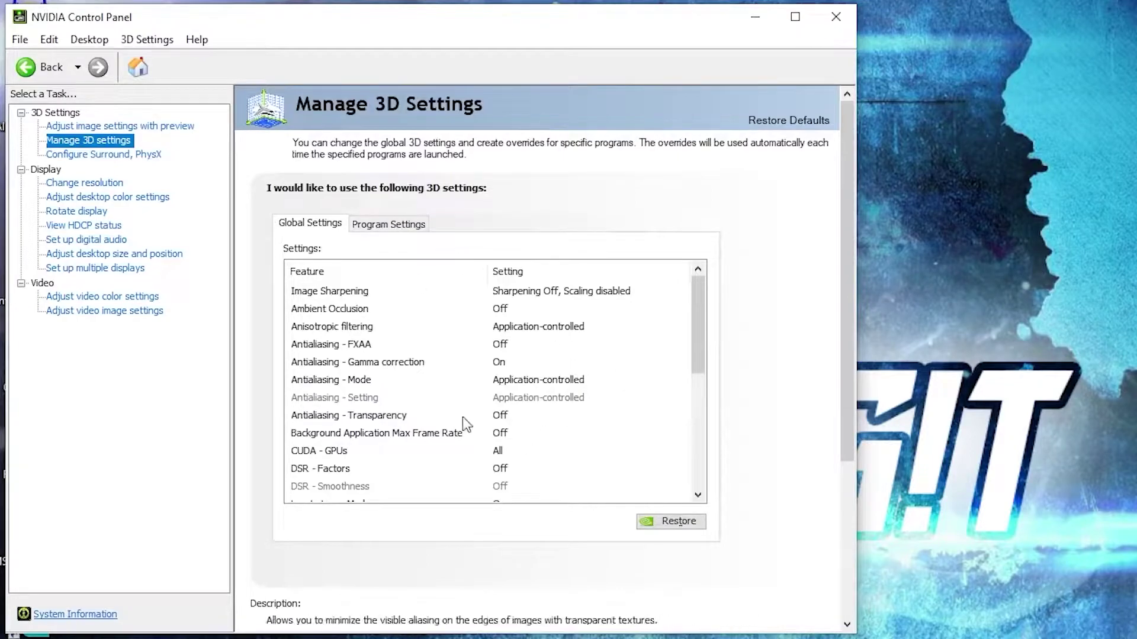
Review the global 3D settings for OpenGL rendering GPU, power management mode, texture filtering quality, threaded optimization and vertical sync.
scroll(667, 358, "down", 3)
left_click(294, 397)
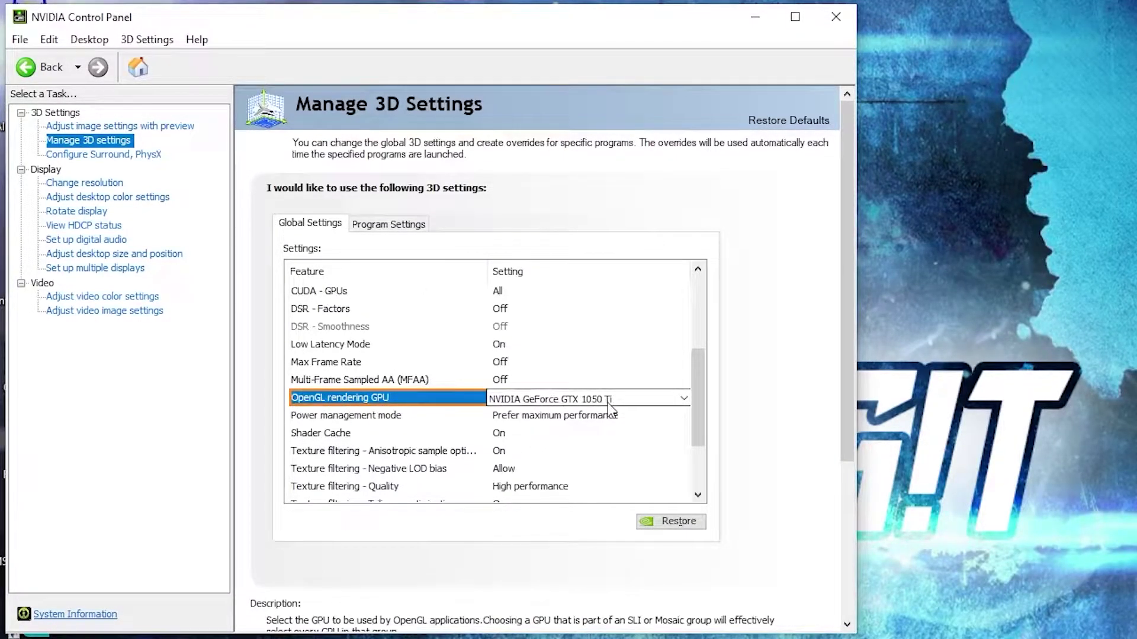
left_click(301, 416)
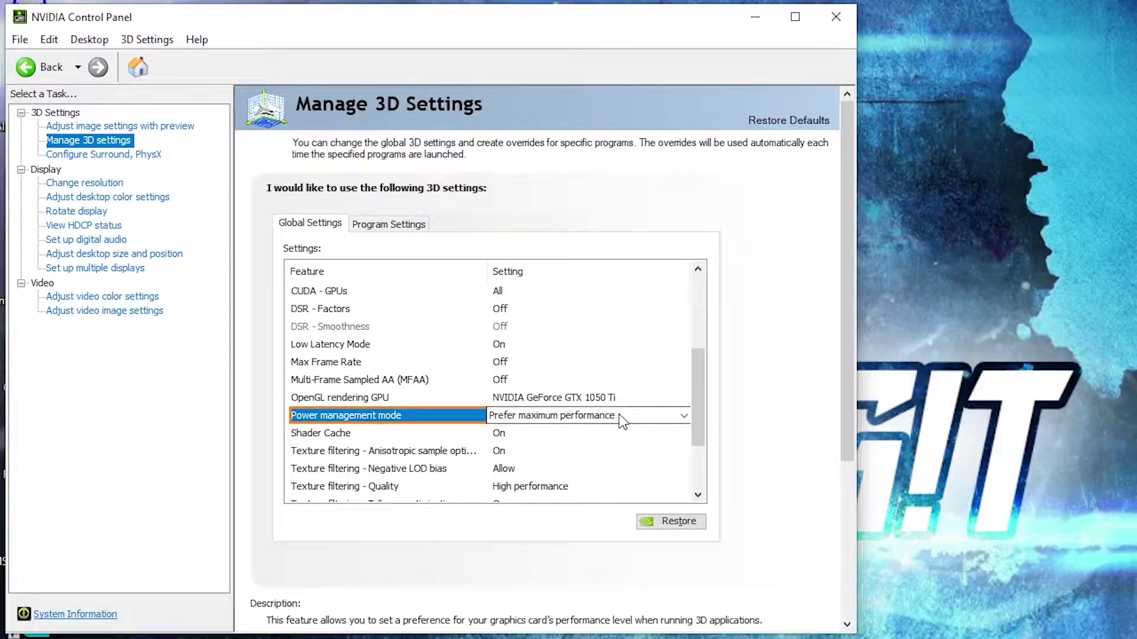
scroll(300, 397, "down", 2)
left_click(300, 398)
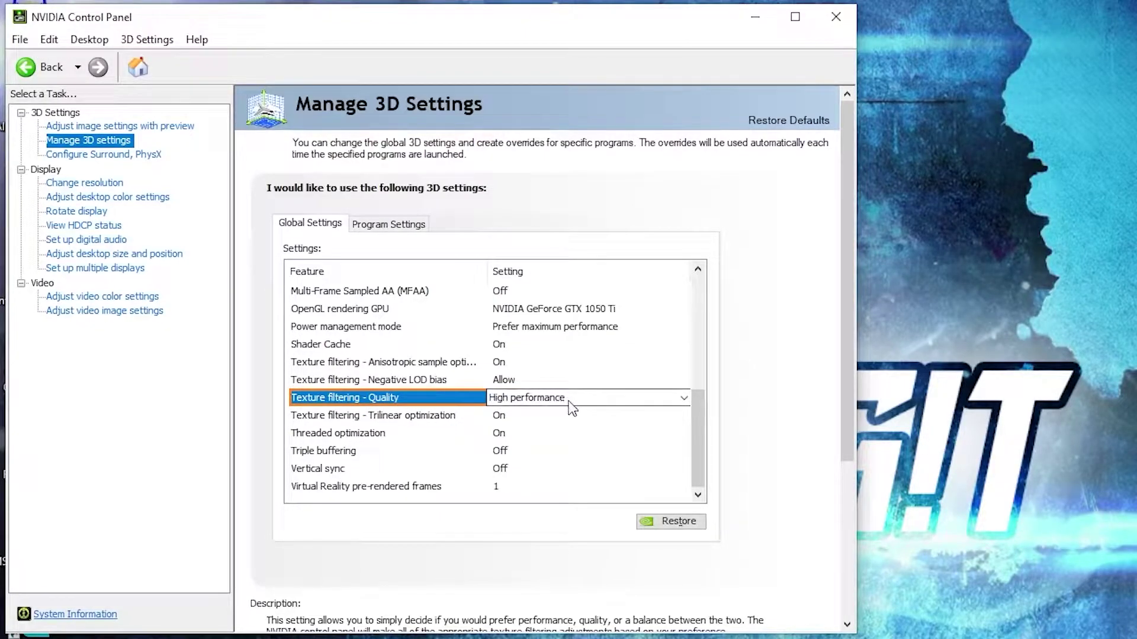
left_click(318, 434)
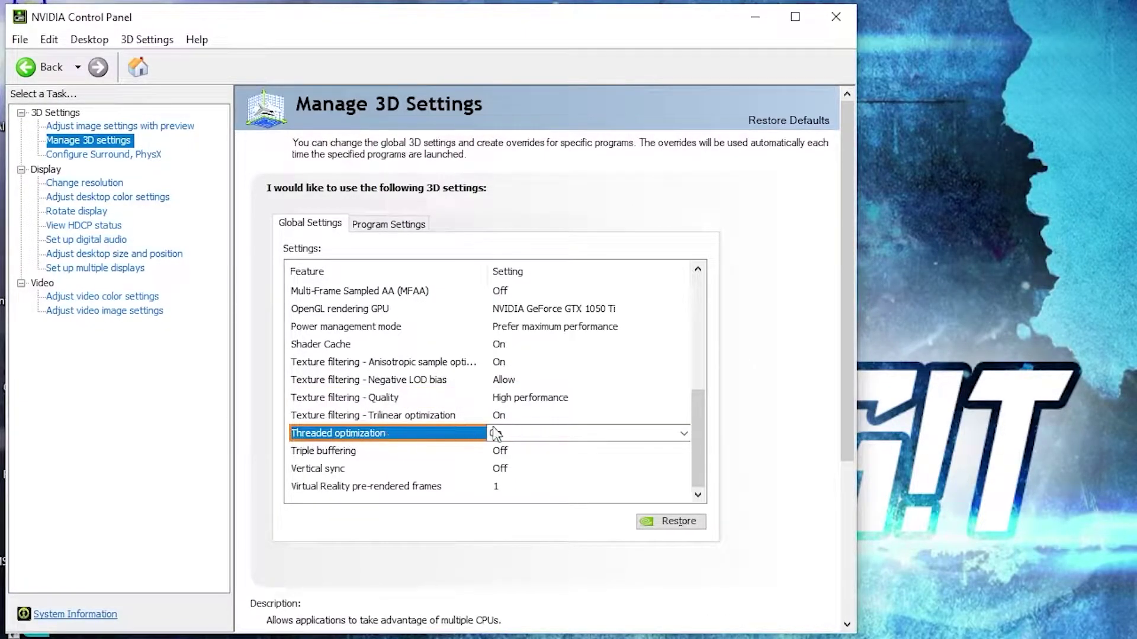
left_click(295, 469)
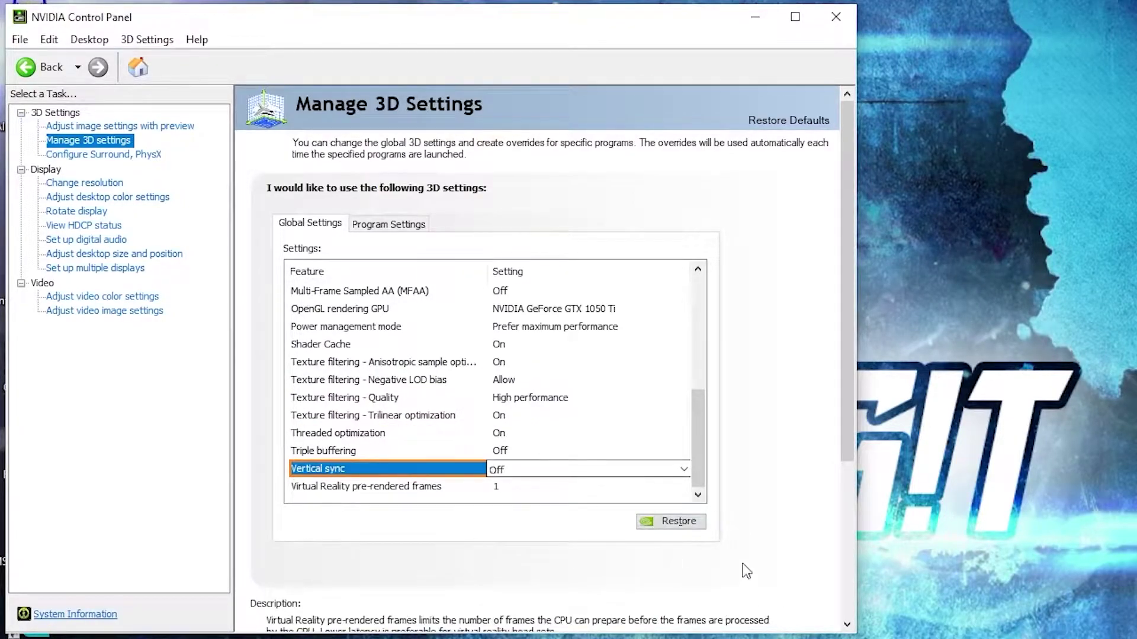
Set the digital vibrance to 70% in the desktop color settings and apply it.
left_click(126, 199)
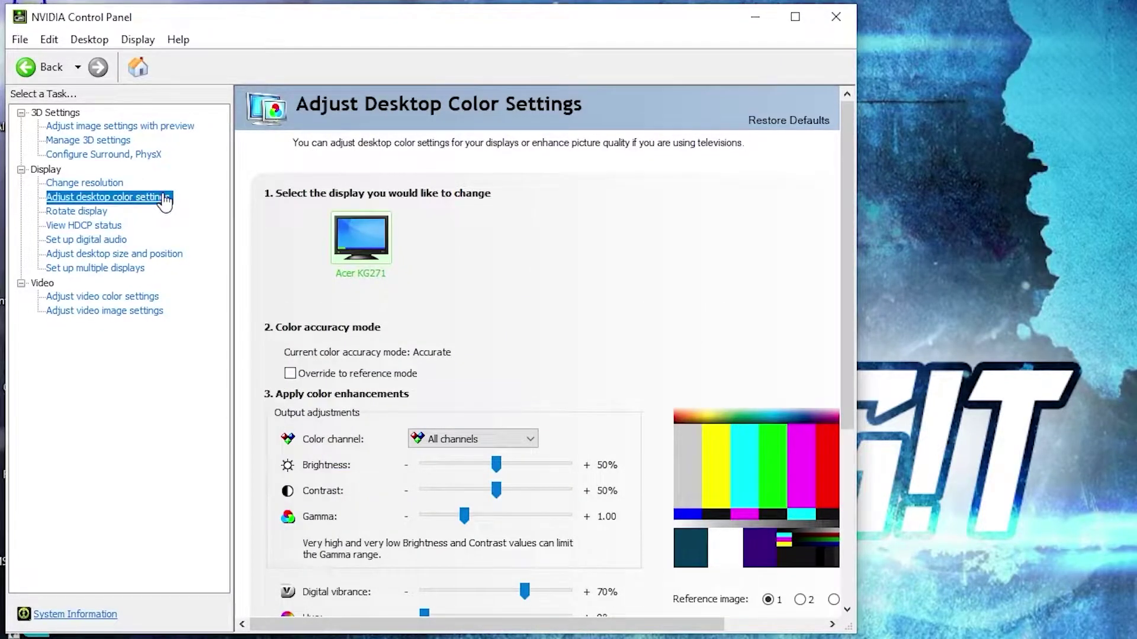
scroll(310, 421, "down", 3)
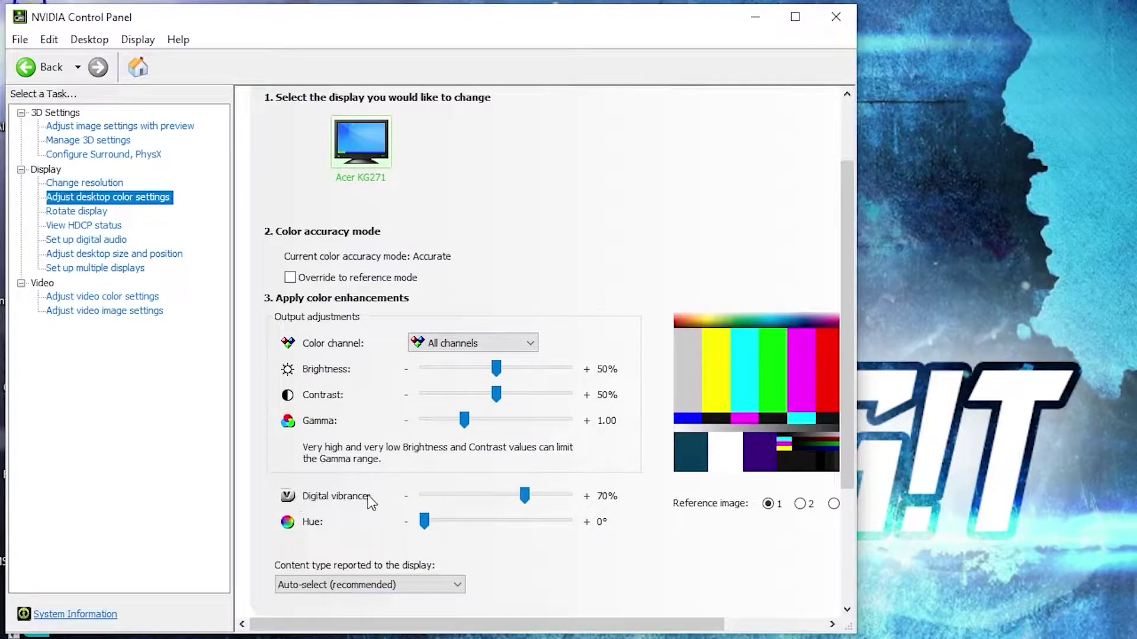
left_click(523, 492)
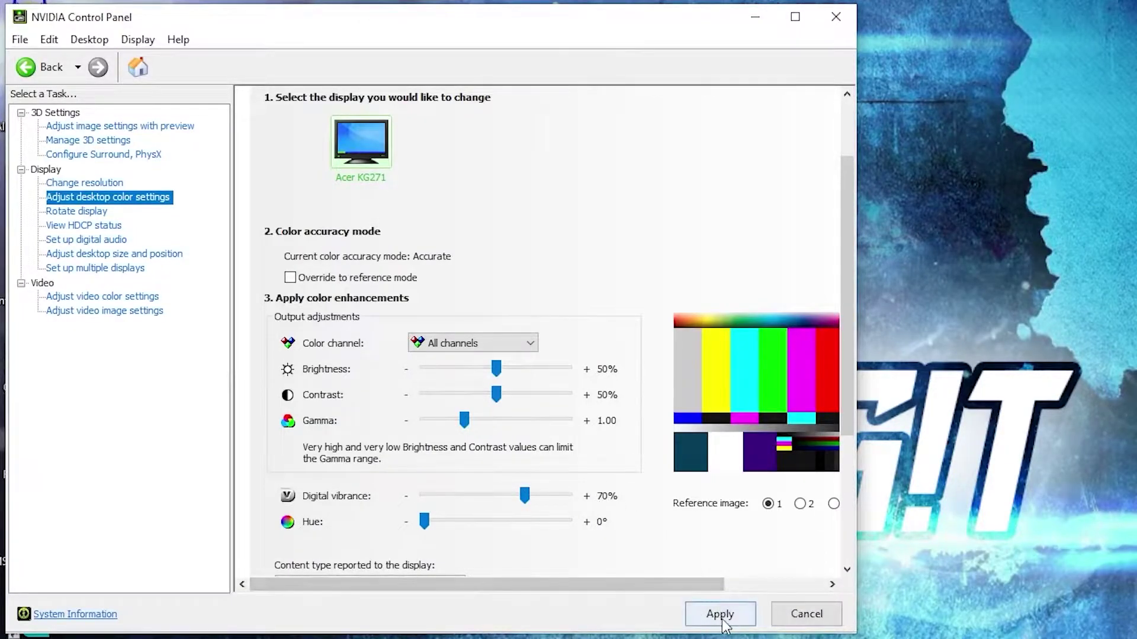
left_click(718, 615)
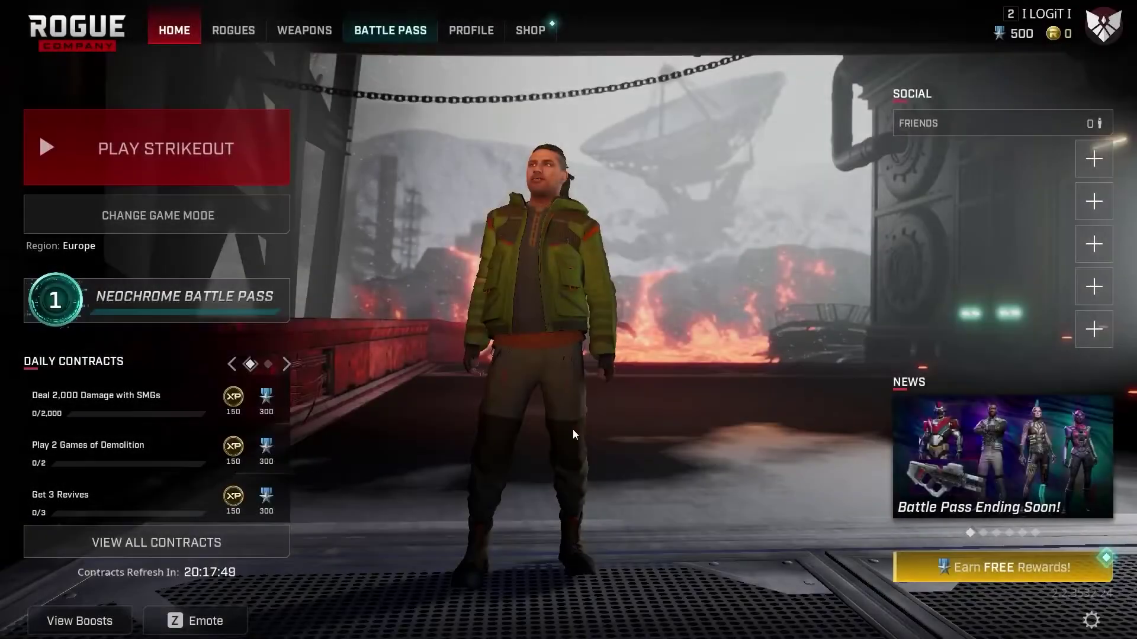
In Rogue Company, open the game's display settings and set view distance, shadows and anti-aliasing to Low.
left_click(1089, 619)
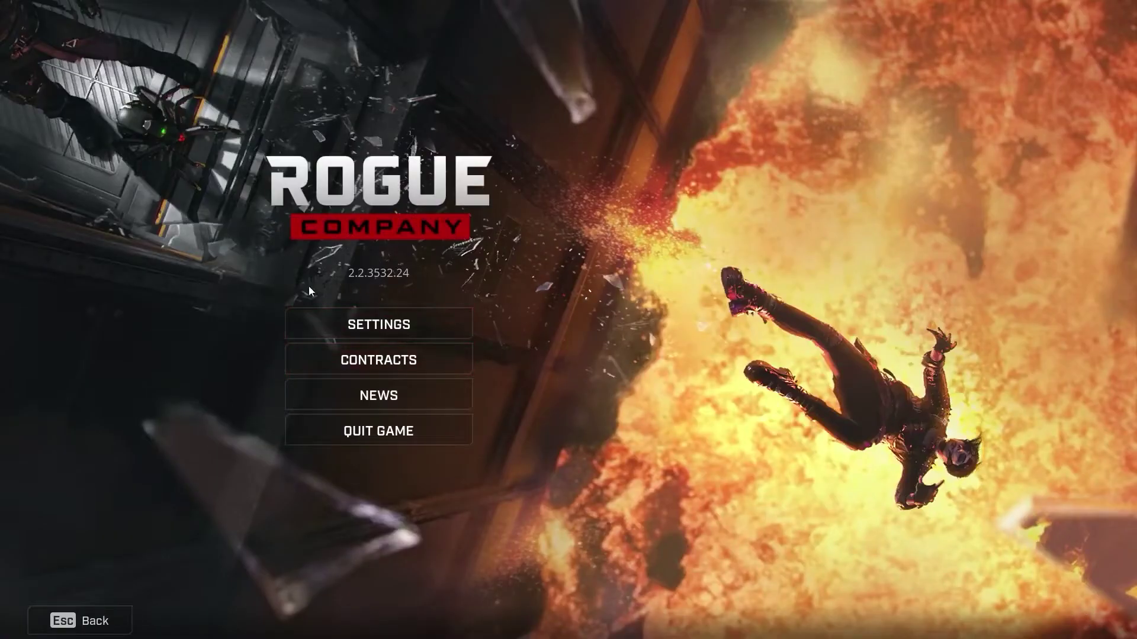
left_click(378, 325)
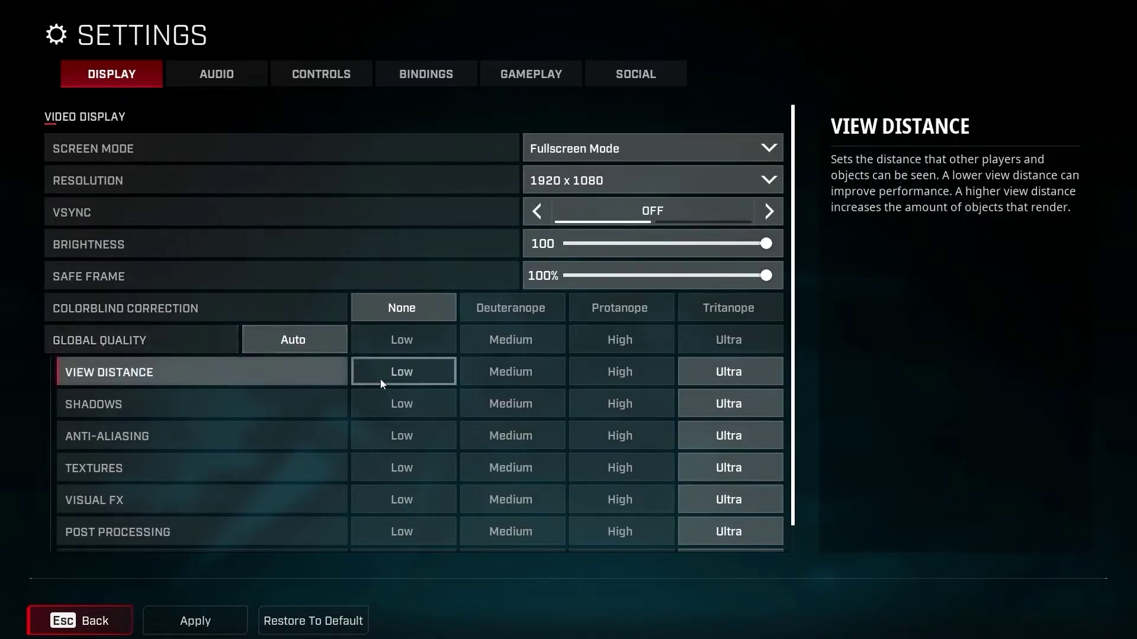
left_click(402, 373)
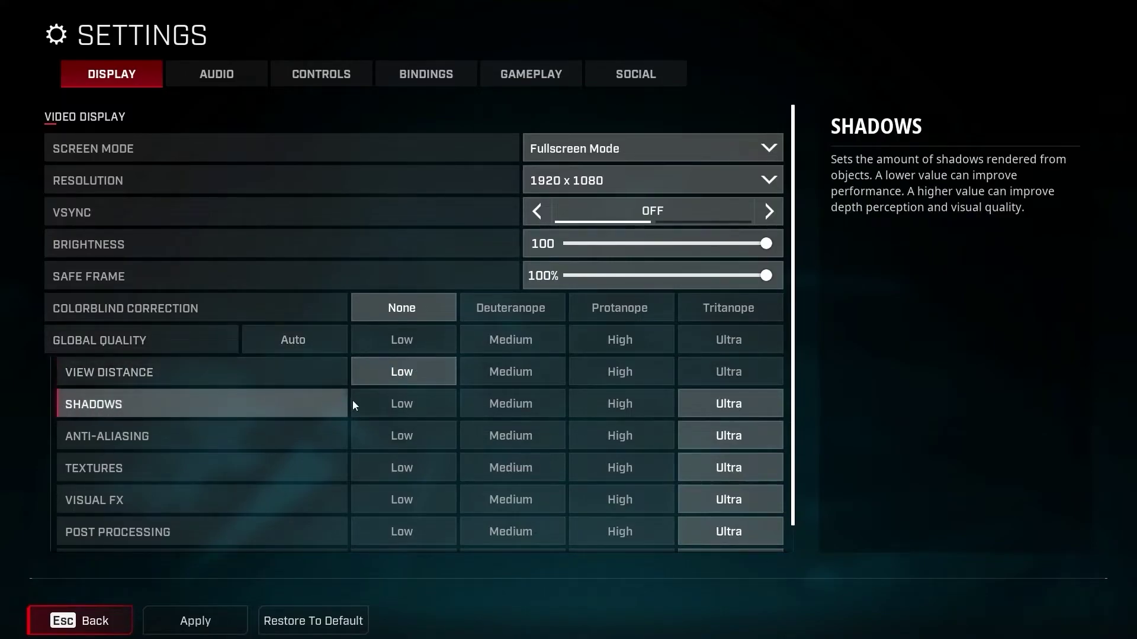
left_click(397, 404)
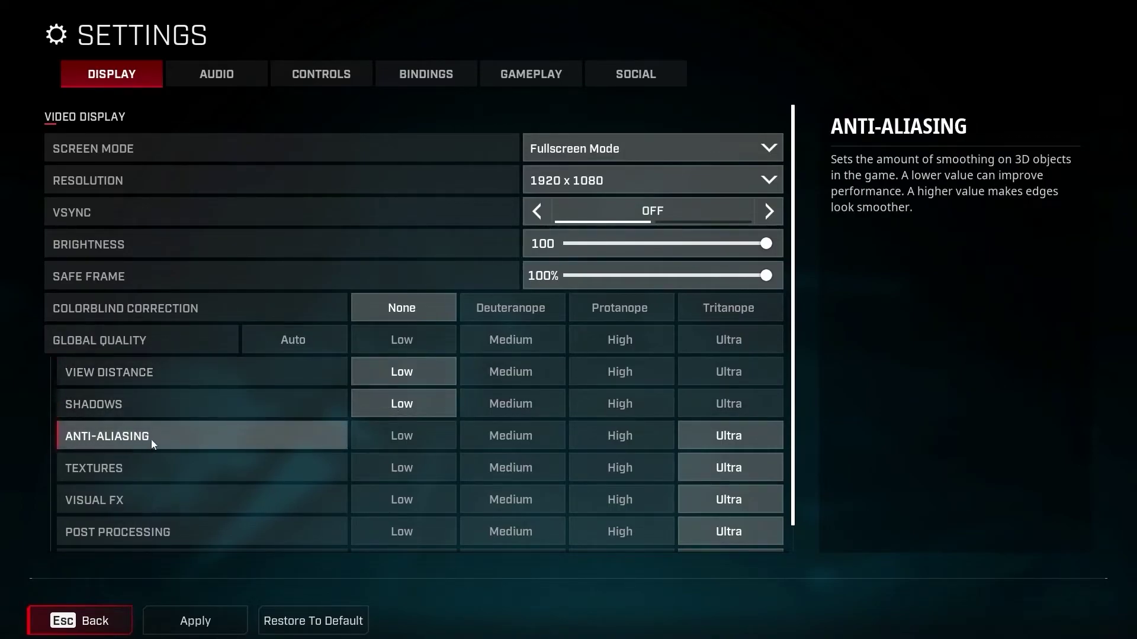
left_click(402, 435)
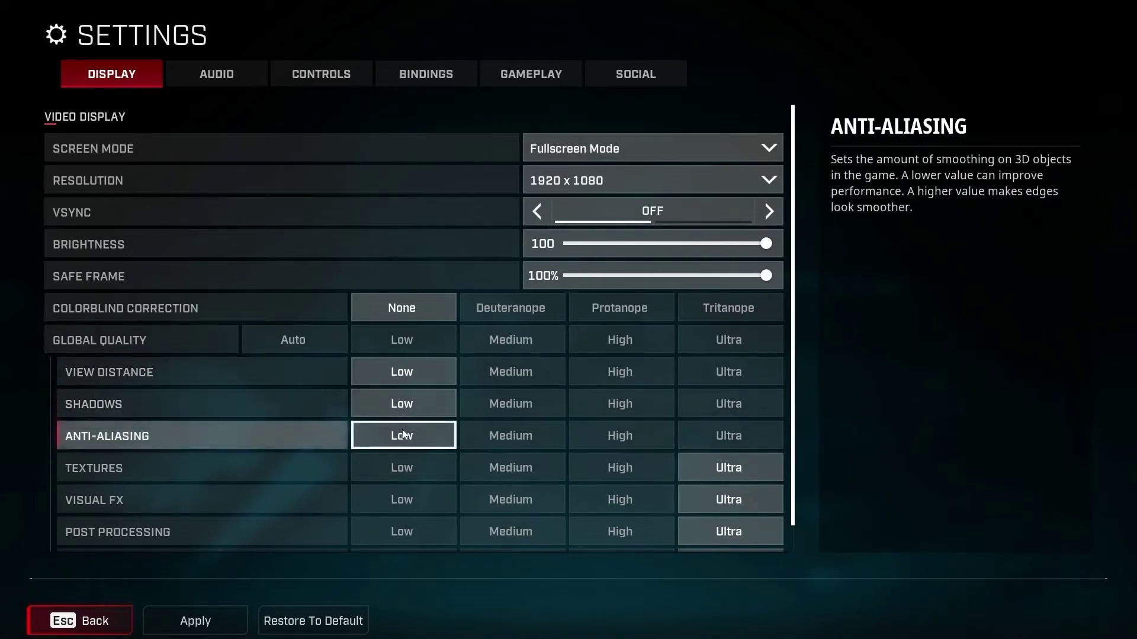
Set textures, visual FX, post processing and foliage to Low, and open the Gameplay settings.
scroll(403, 436, "down", 1)
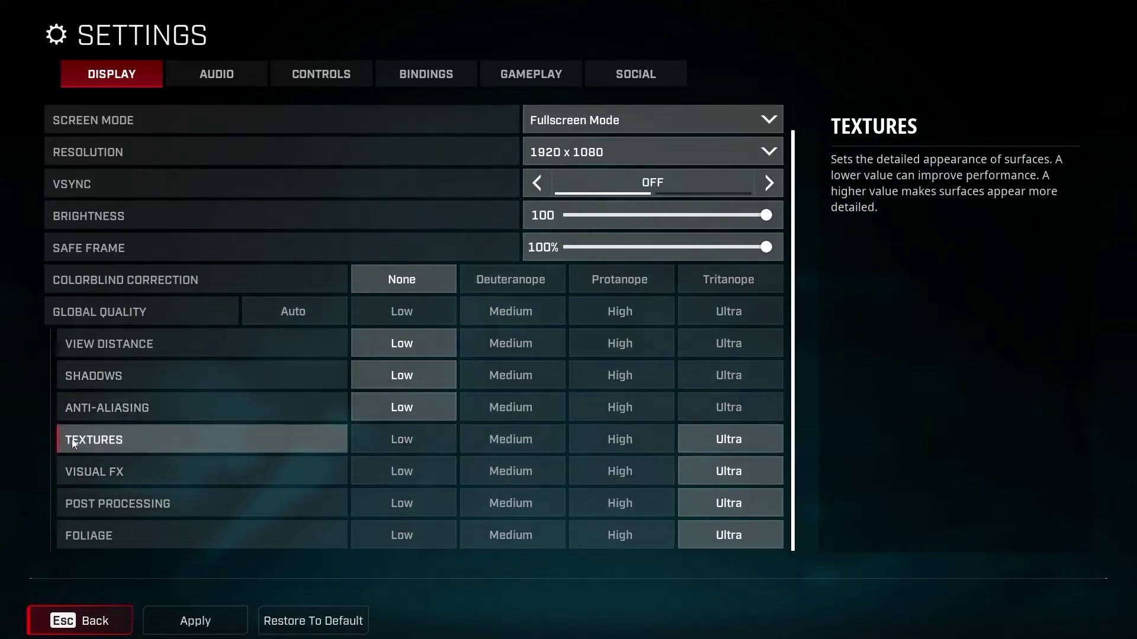
left_click(402, 439)
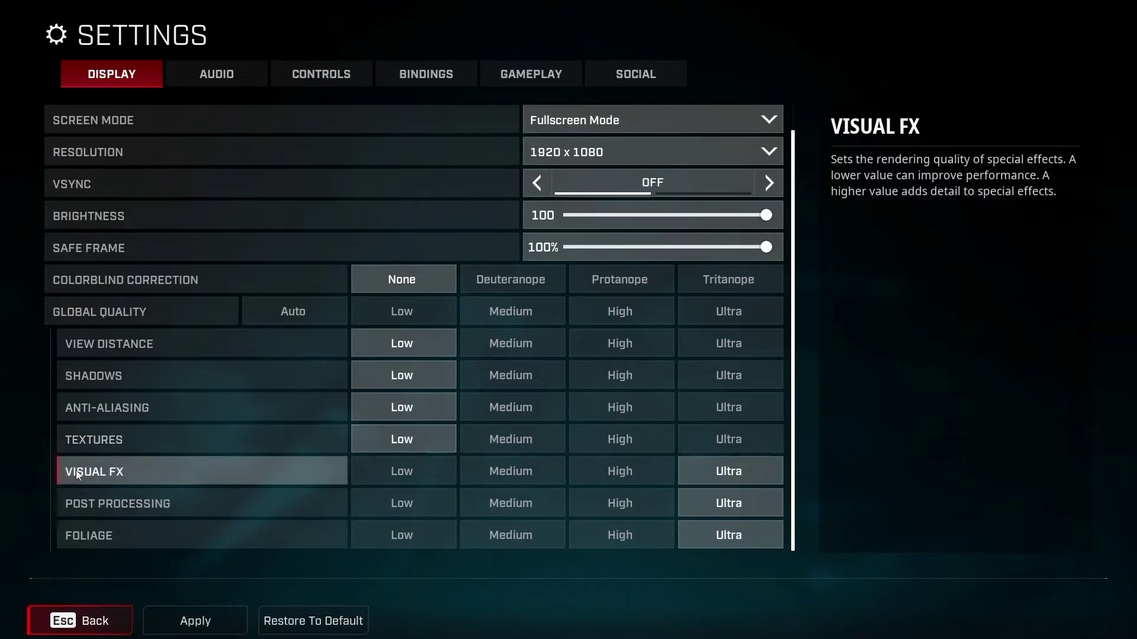
left_click(392, 470)
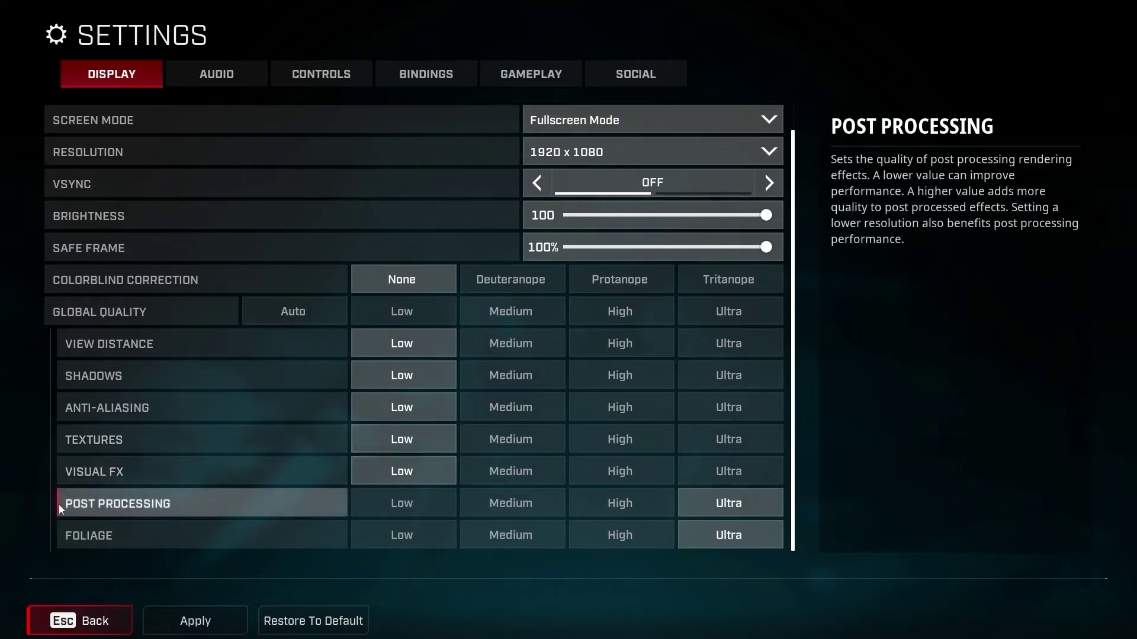
left_click(398, 503)
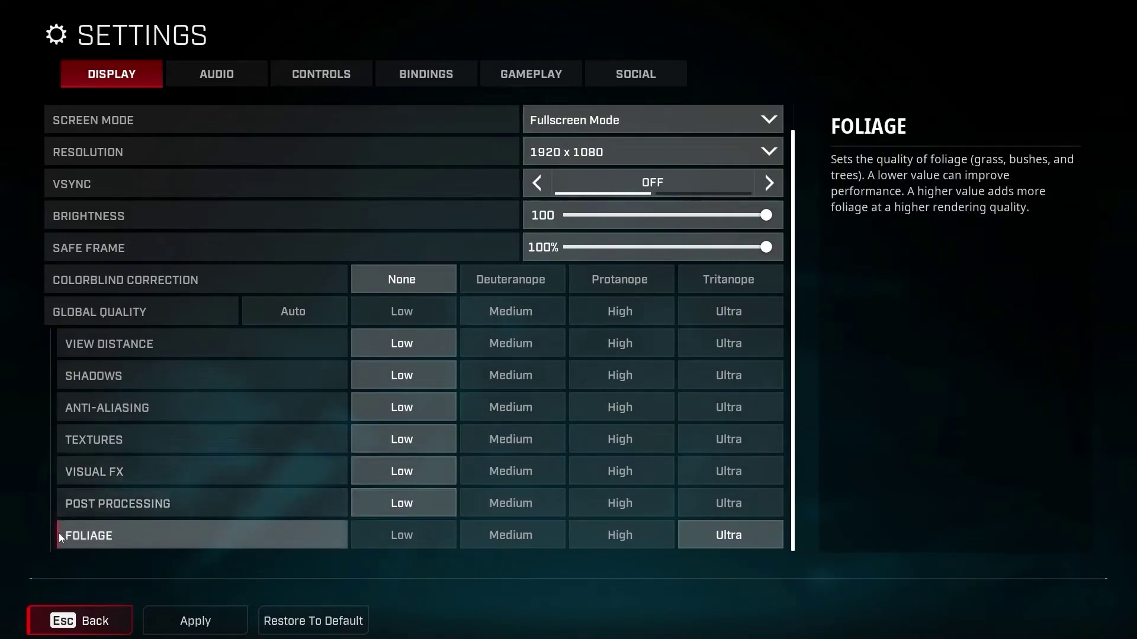
left_click(418, 532)
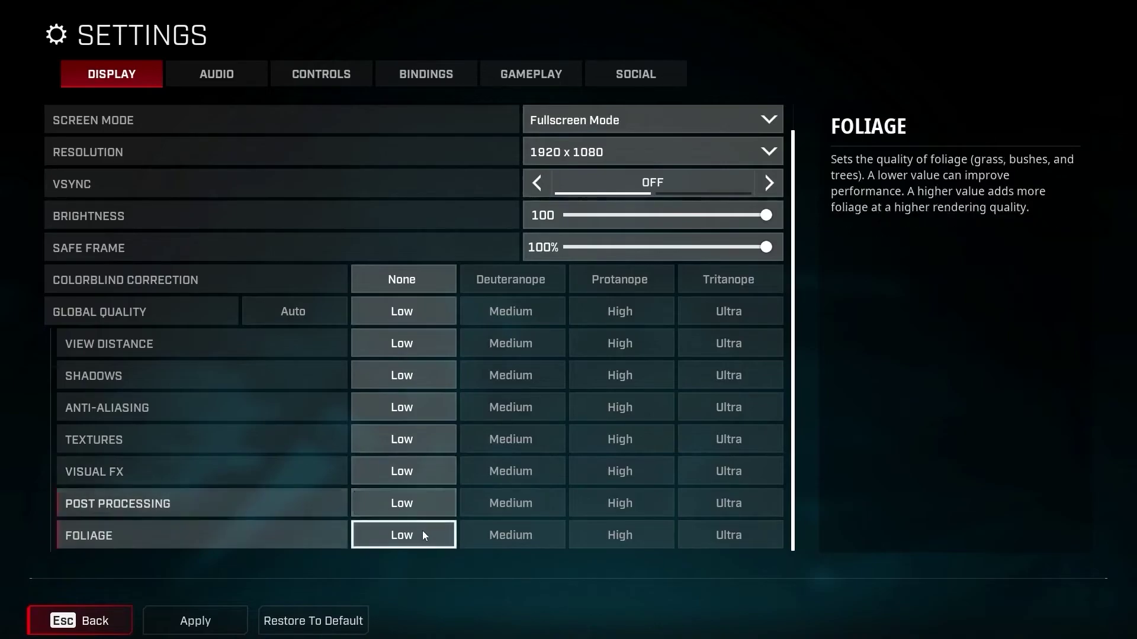
left_click(509, 72)
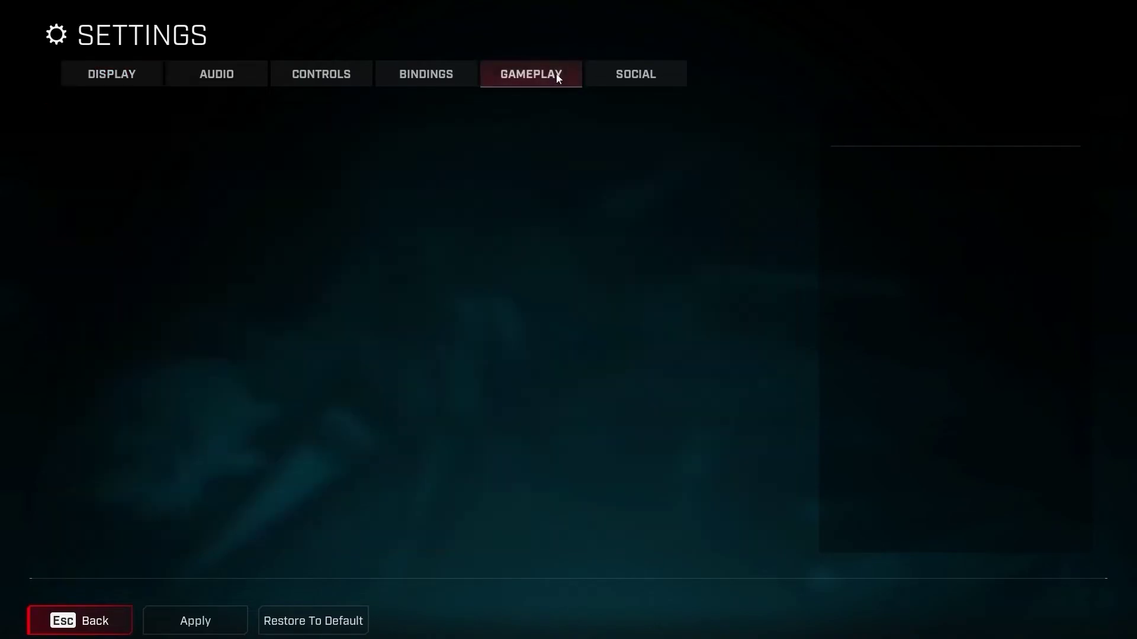